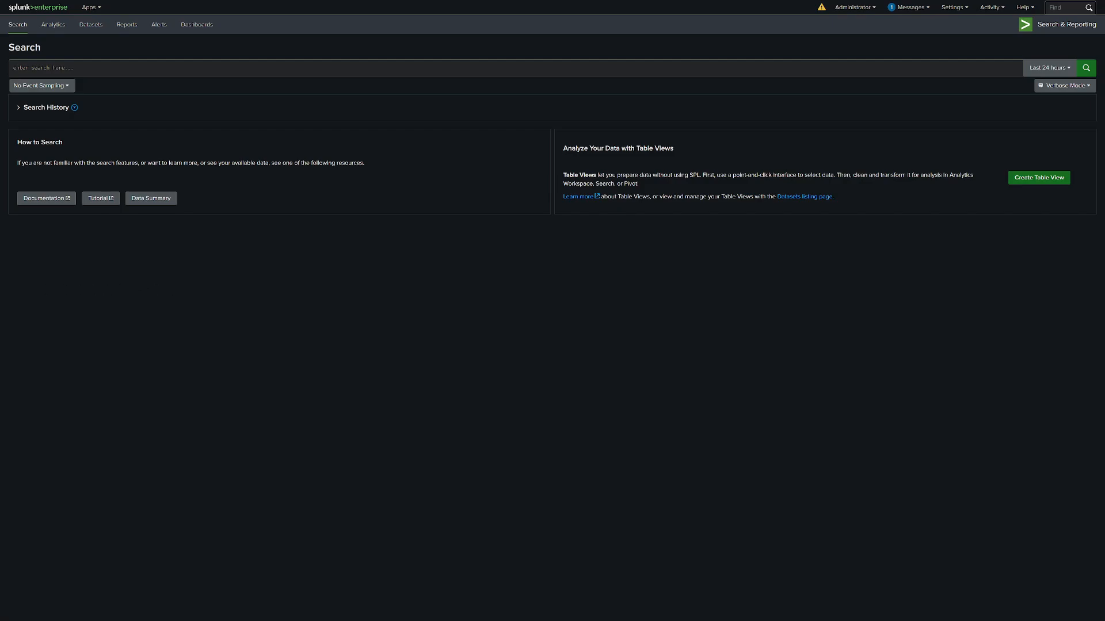
Switch to the browser with the LOLBAS site and open the Diskshadow.exe entry from the binaries list.
key("alt+Tab")
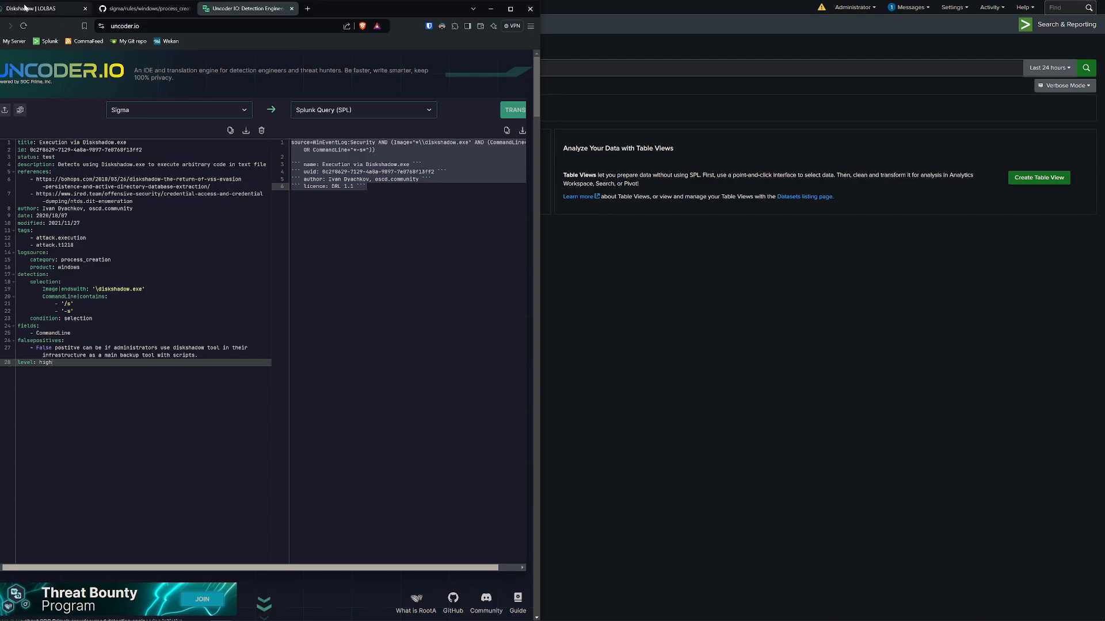
left_click(23, 8)
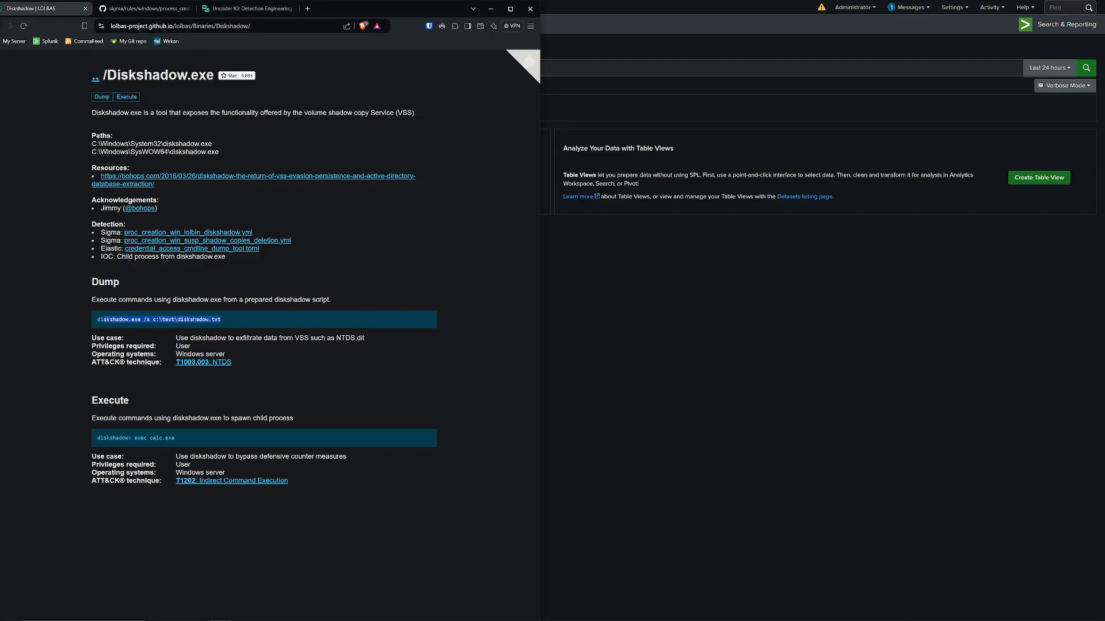
key("alt+Left")
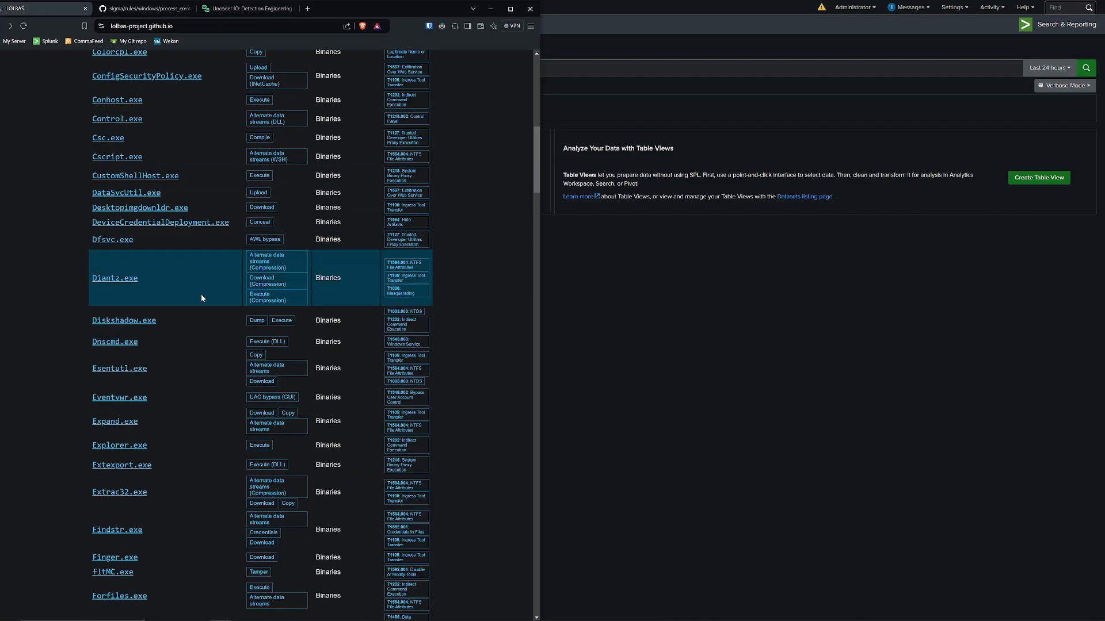
left_click(146, 324)
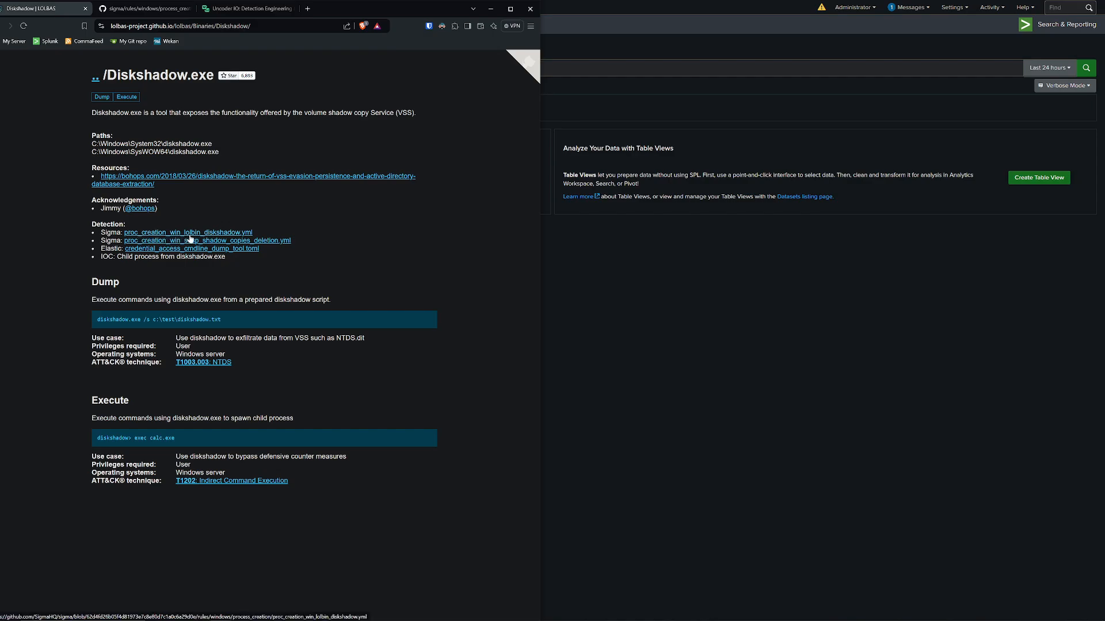
Review the references in the proc_creation_win_lolbin_diskshadow.yml Sigma rule on GitHub and copy the raw rule.
left_click(157, 12)
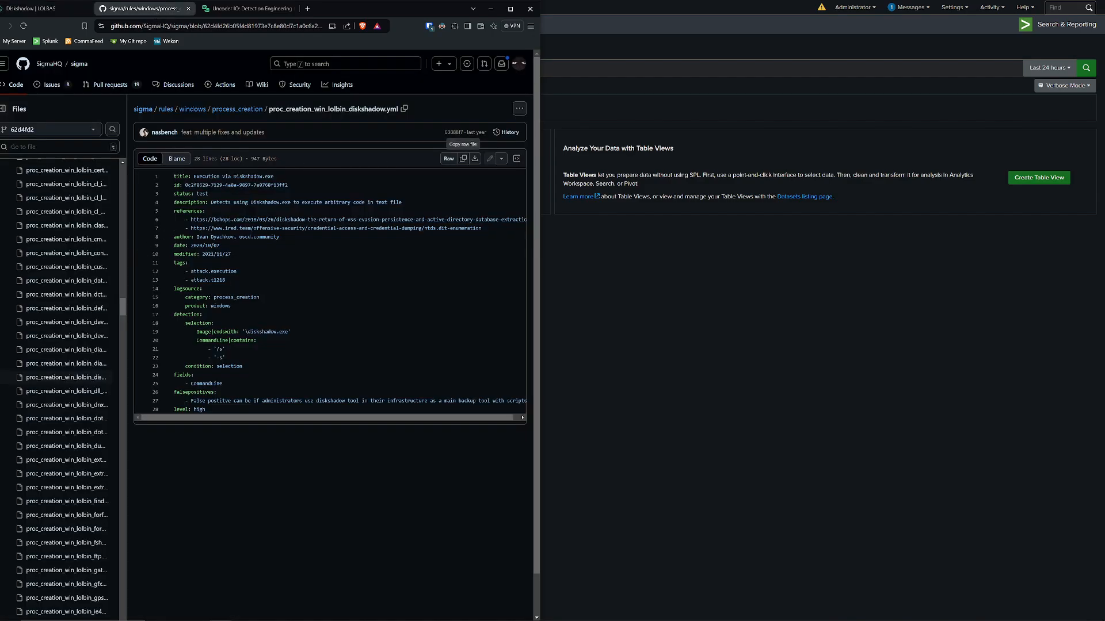
double_click(199, 410)
triple_click(250, 228)
triple_click(250, 220)
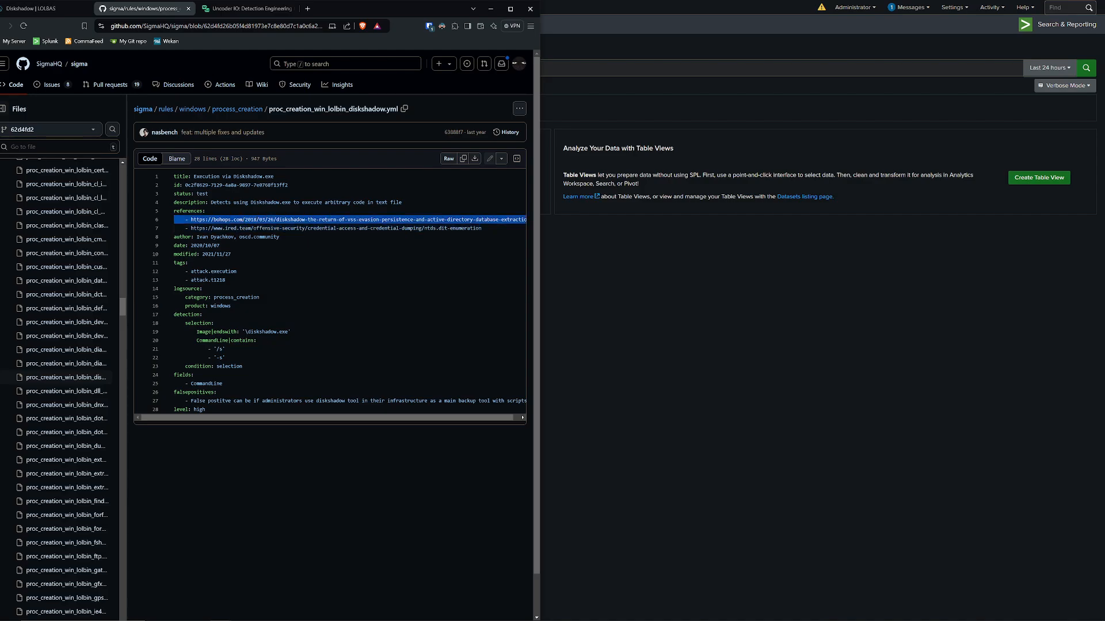
left_click(463, 158)
Switch to Uncoder.IO and select the entire Splunk Query (SPL) translation of the Diskshadow Sigma rule for copying.
left_click(253, 9)
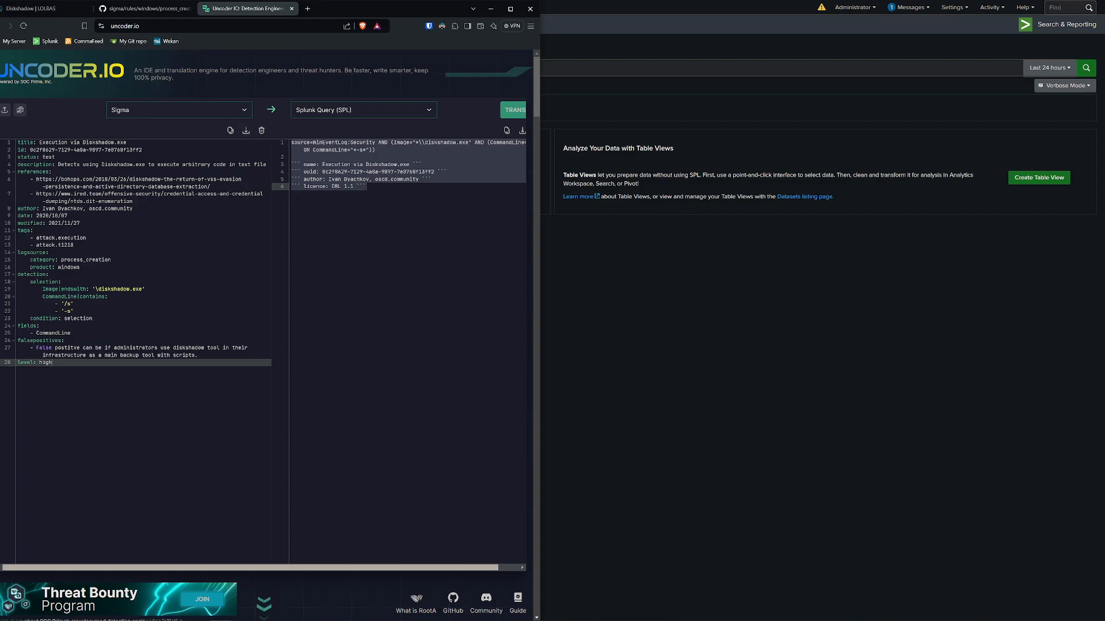
left_click(371, 187)
left_click(372, 179)
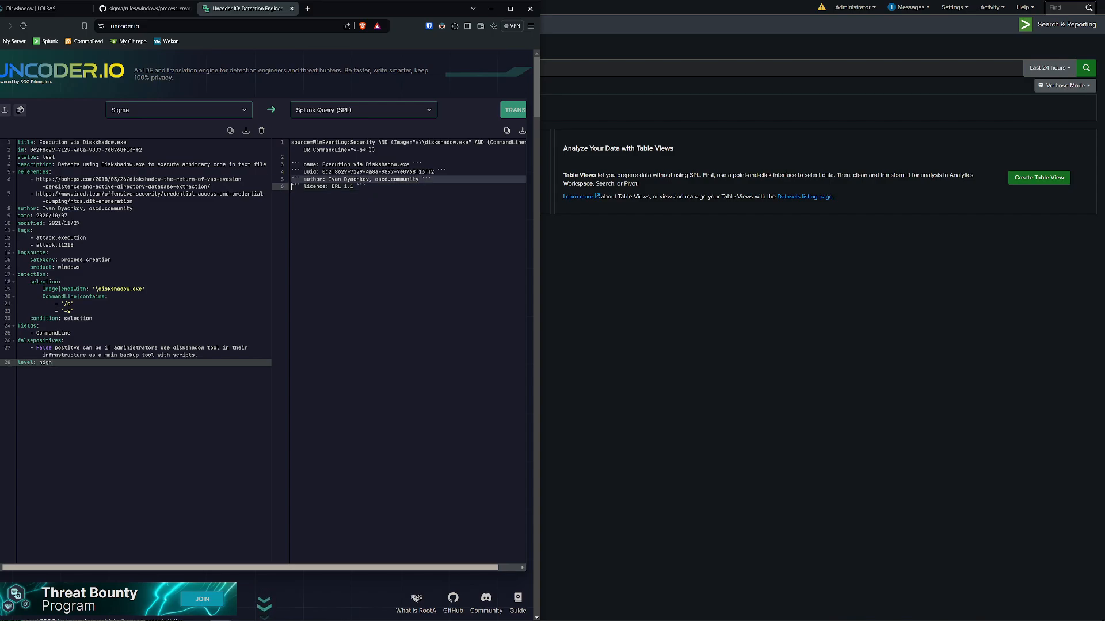
key("ctrl+a")
key("ctrl+c")
Run a Splunk search over the last 24 hours with index=* followed by the translated Diskshadow query.
left_click(640, 277)
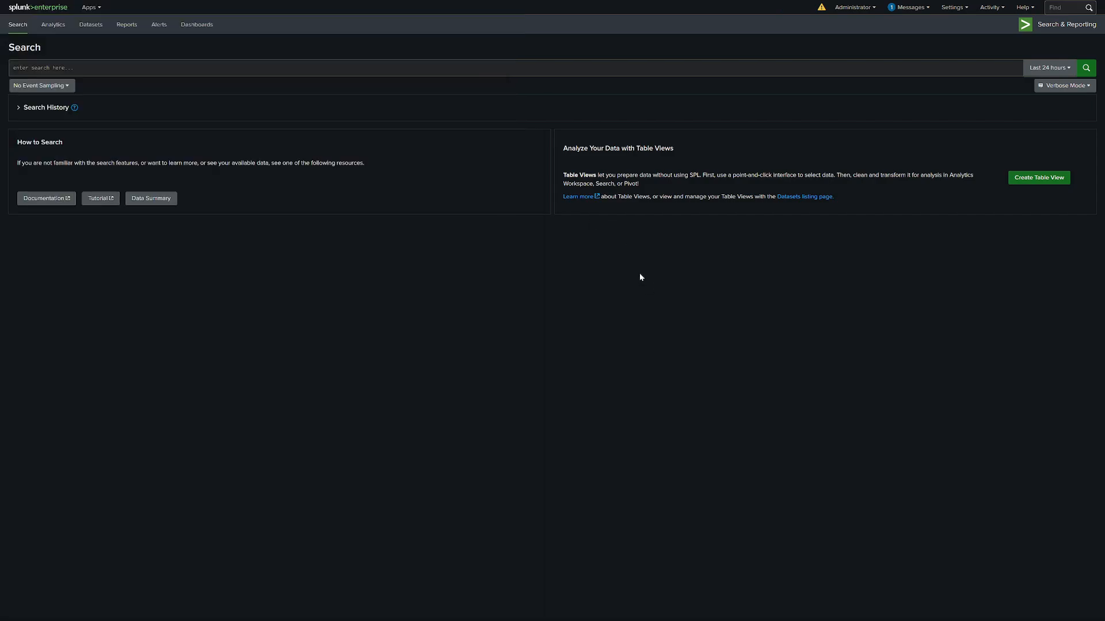
left_click(258, 68)
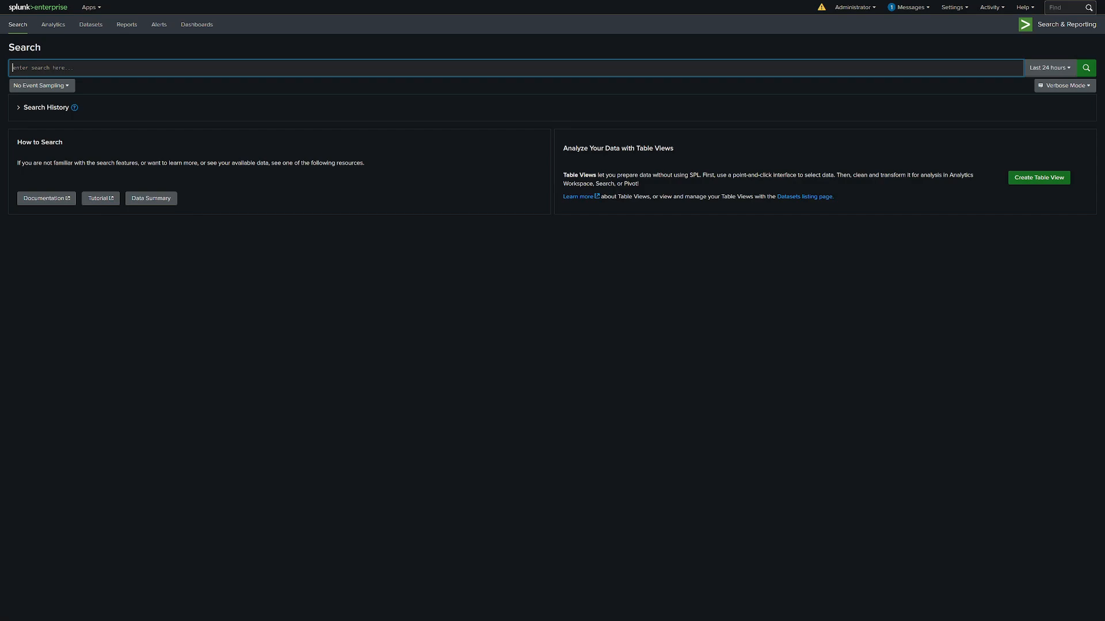
type("index=*")
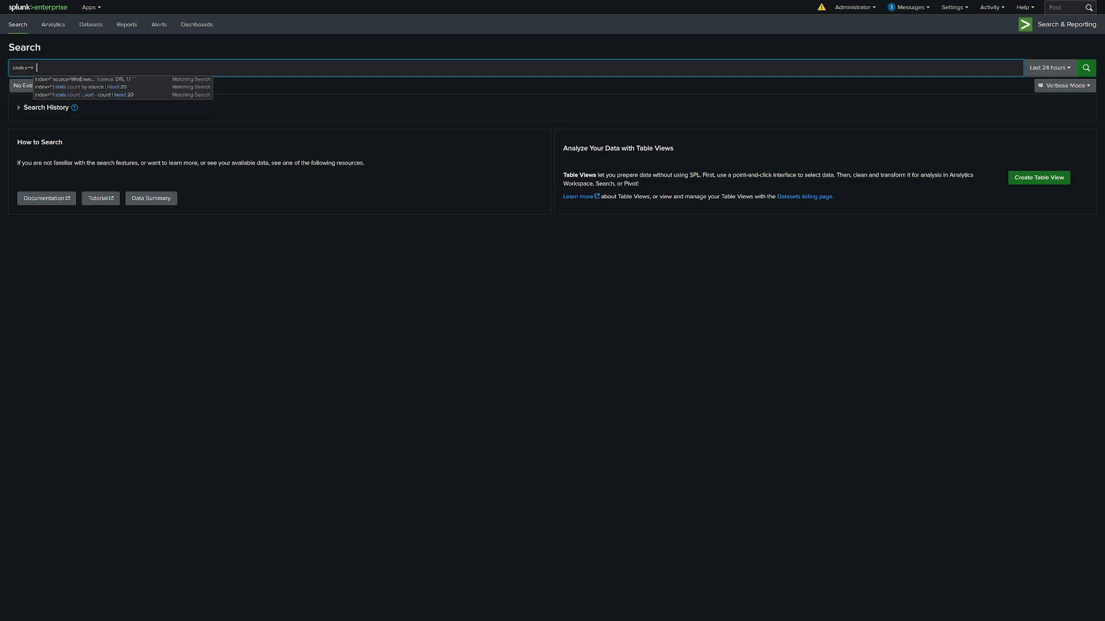
key("ctrl+v")
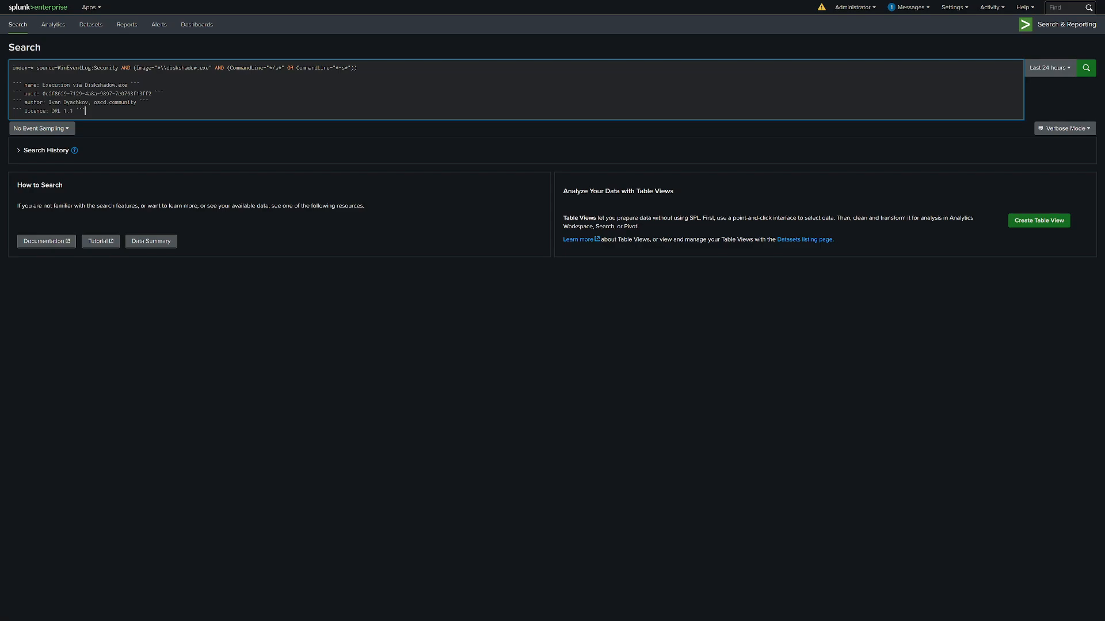
key("Return")
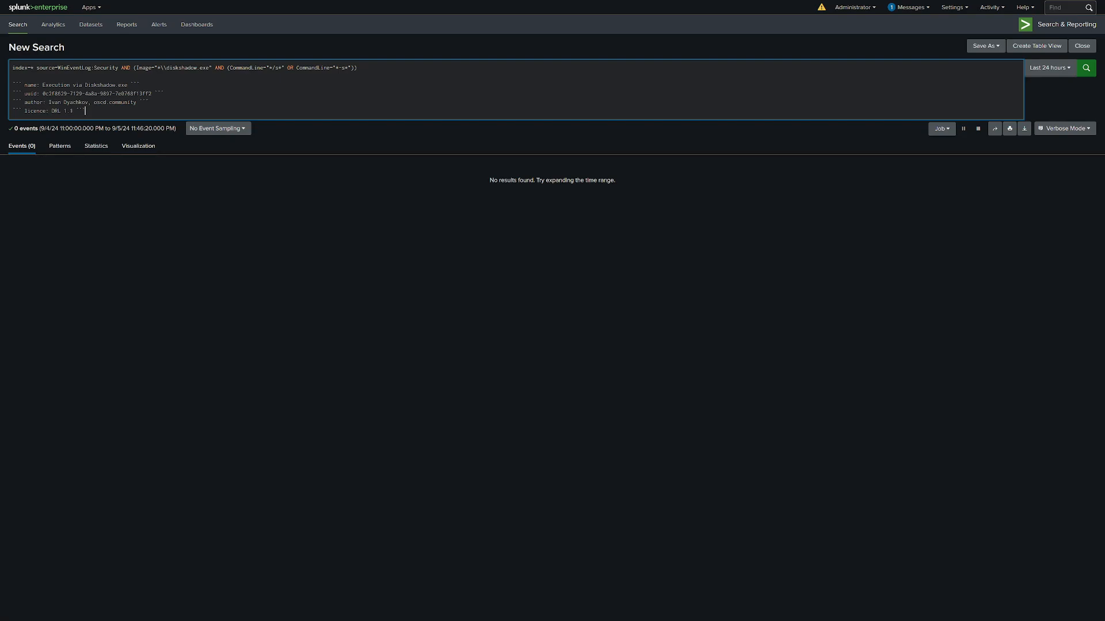
Cut the Image and CommandLine conditions, run the search on source WinEventLog:Security alone, and stop the job.
left_click_drag(121, 68, 352, 70)
key("ctrl+c")
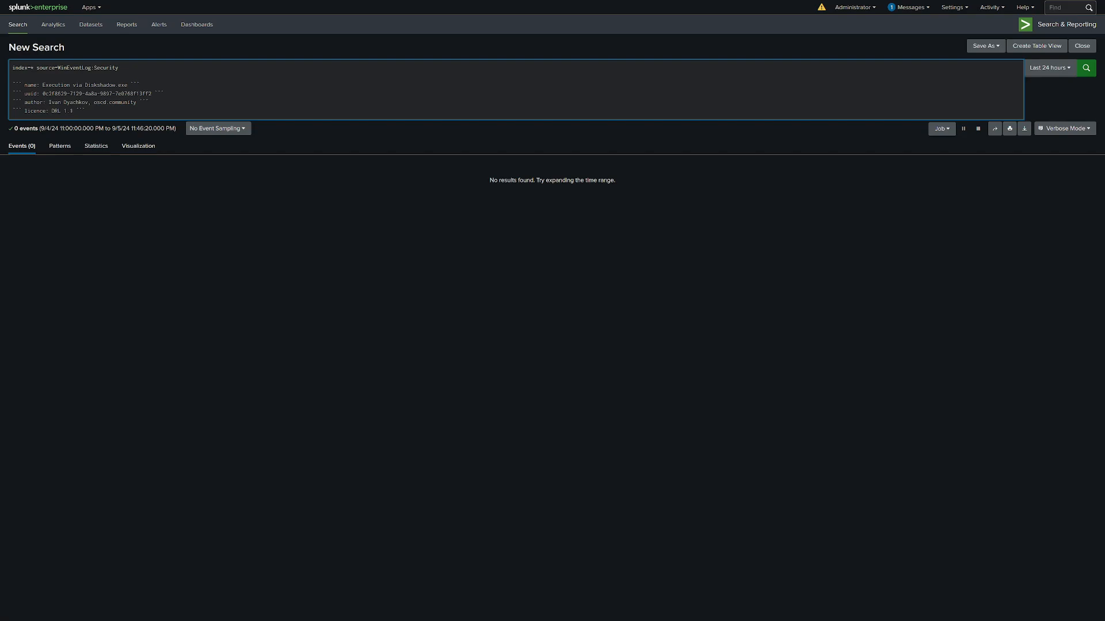
left_click(121, 68)
key("Return")
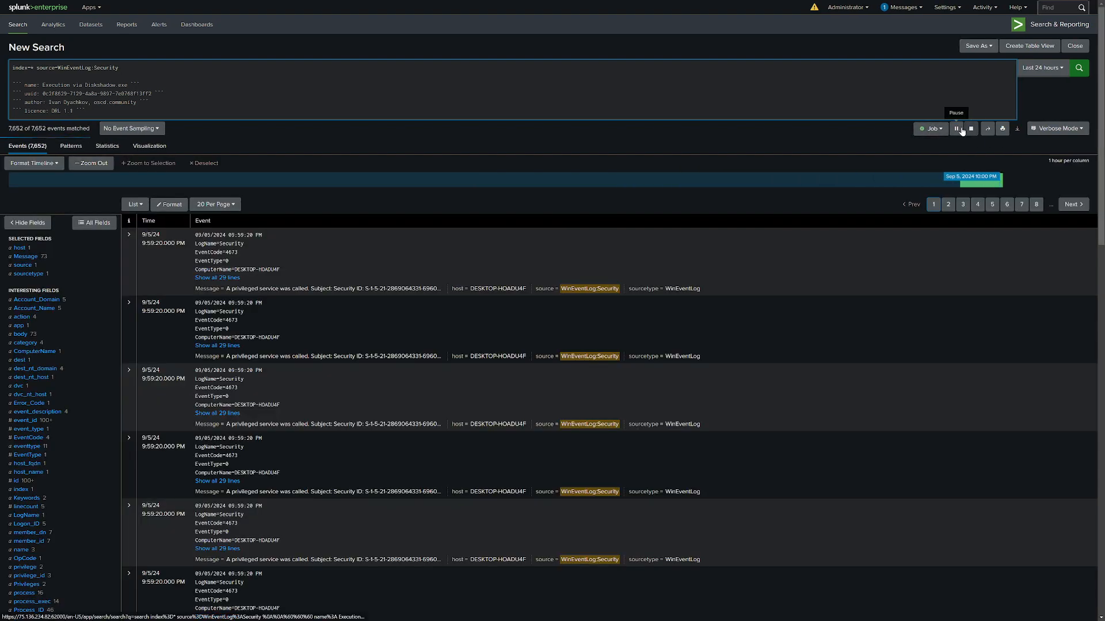
left_click(971, 128)
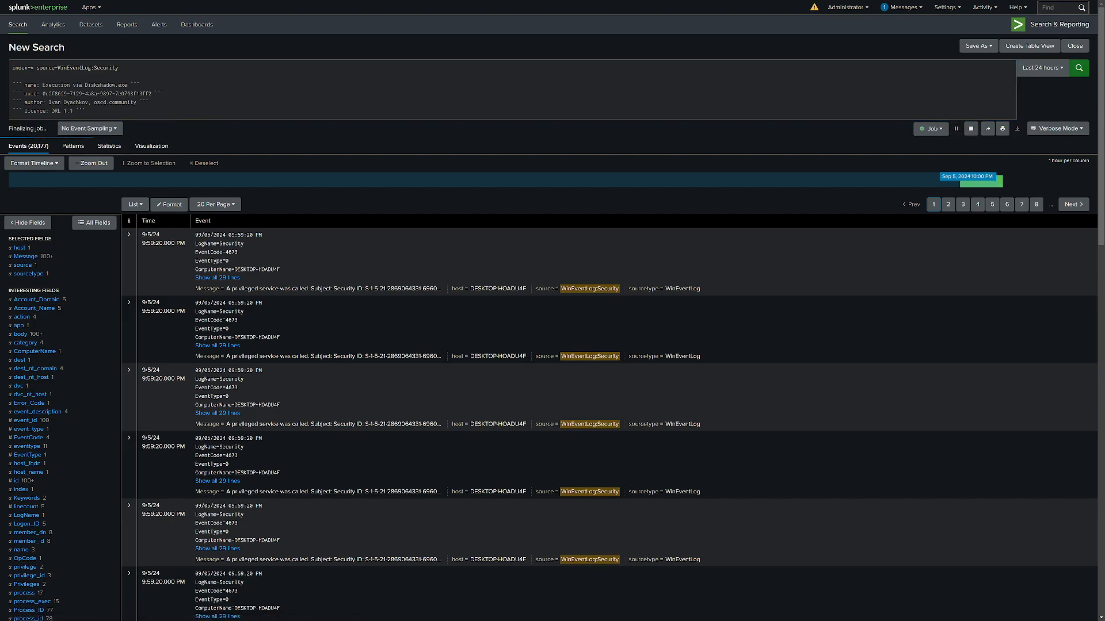
Restore the diskshadow.exe Image and CommandLine conditions after WinEventLog:Security and rerun the search.
key("ctrl+v")
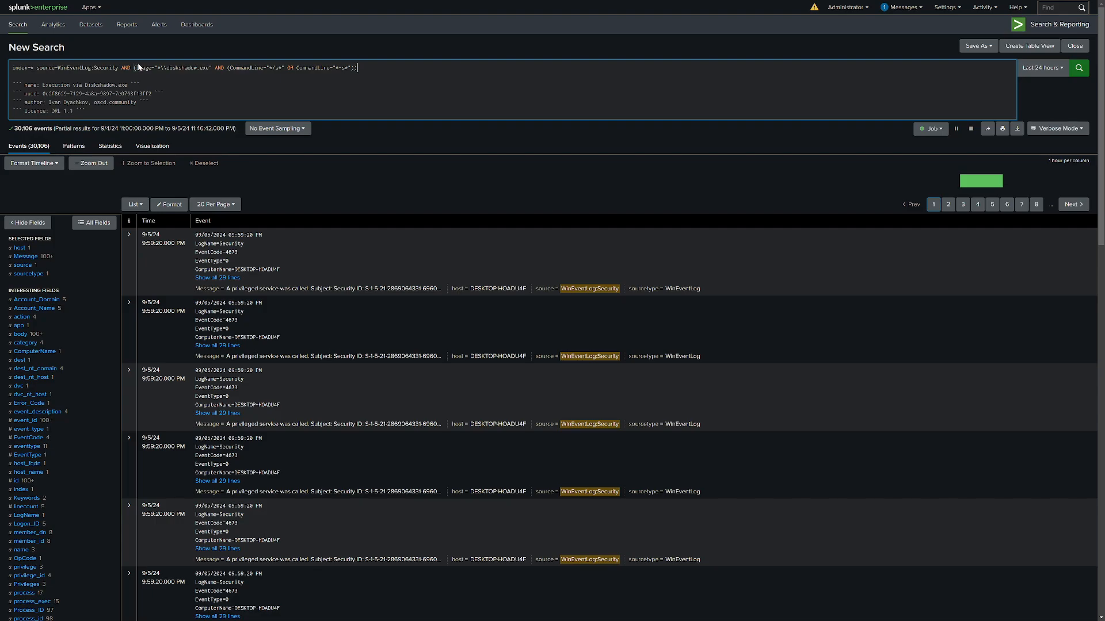
left_click_drag(133, 67, 225, 67)
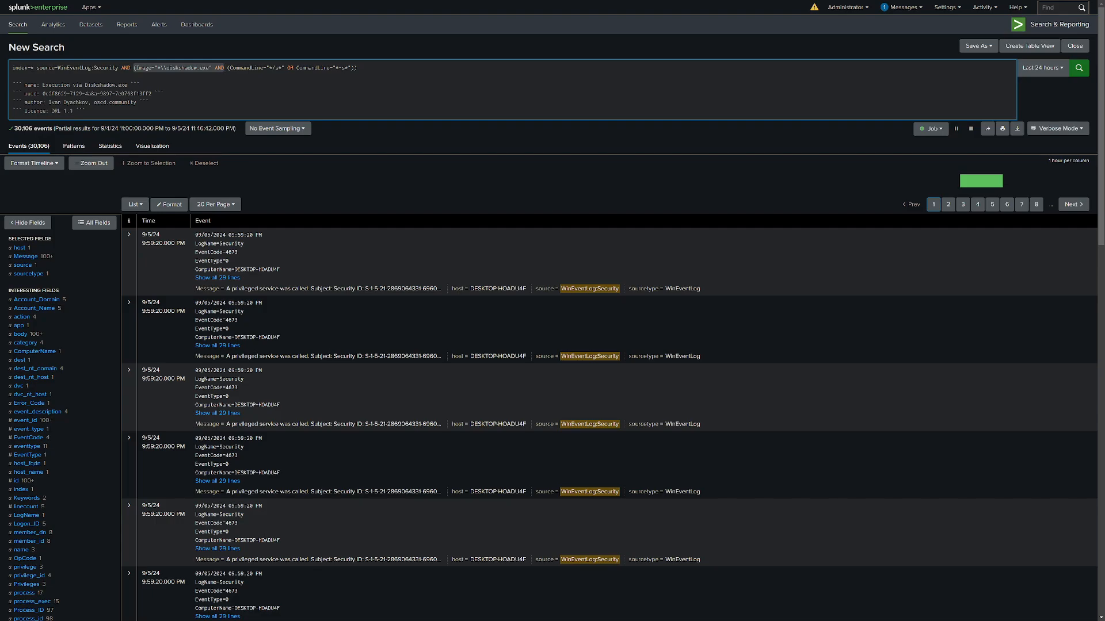
key("Return")
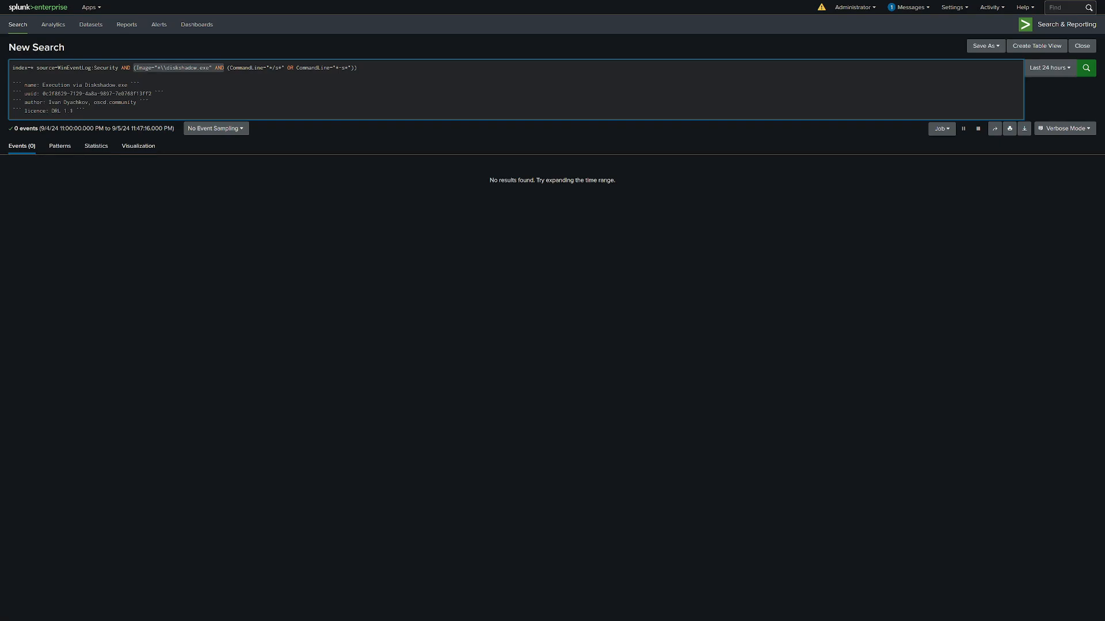
Select the full search query, go to the Searches, Reports, and Alerts settings, and start a new report.
left_click_drag(85, 110, 3, 58)
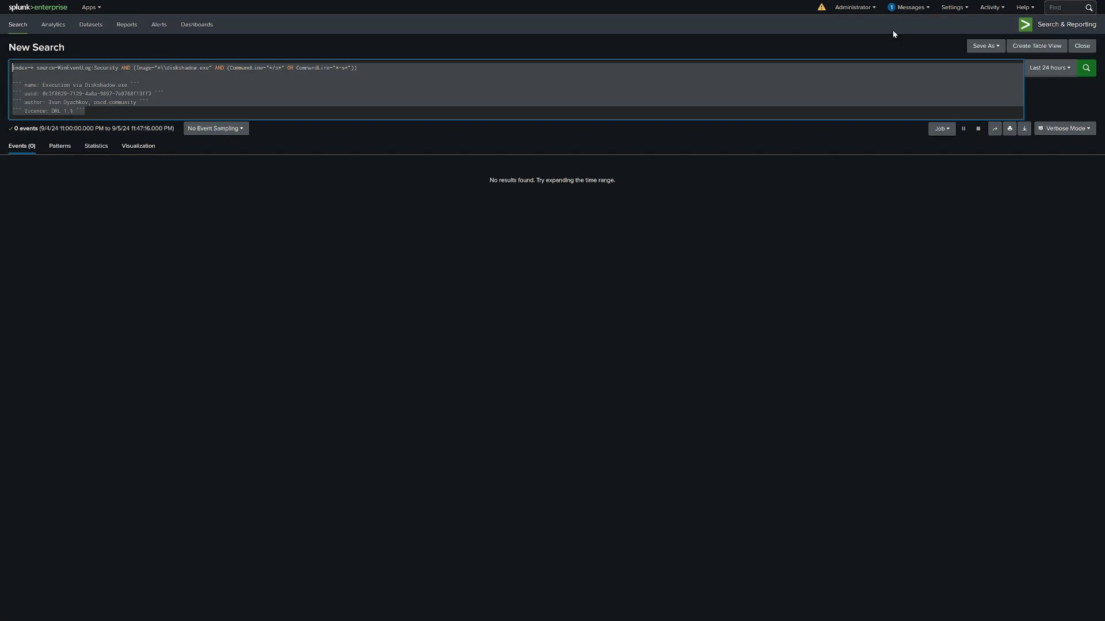
left_click(946, 8)
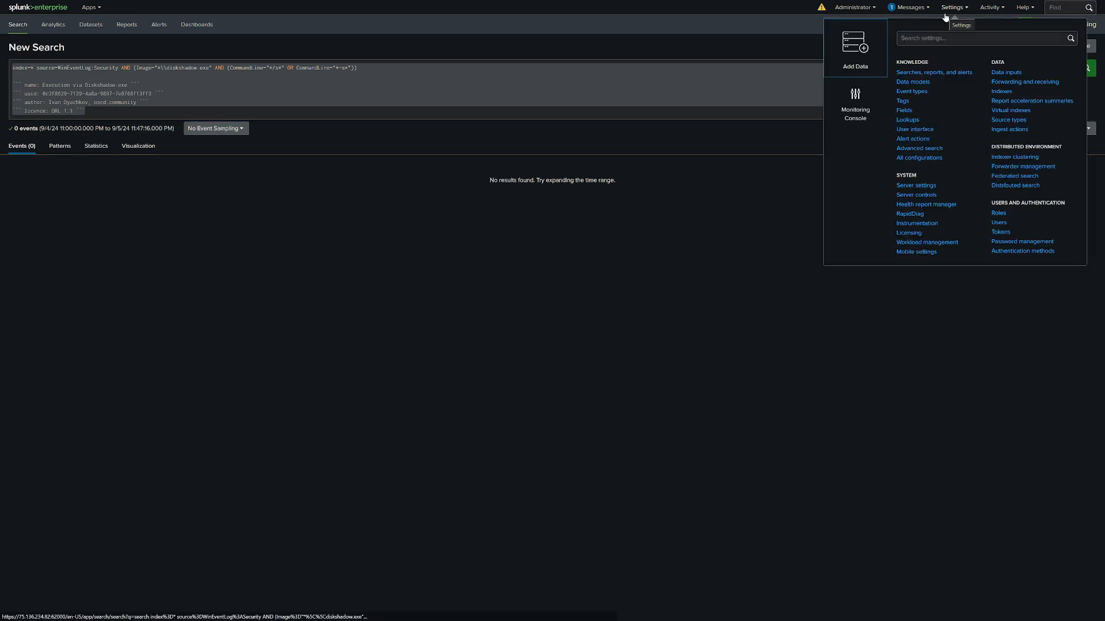
left_click(941, 74)
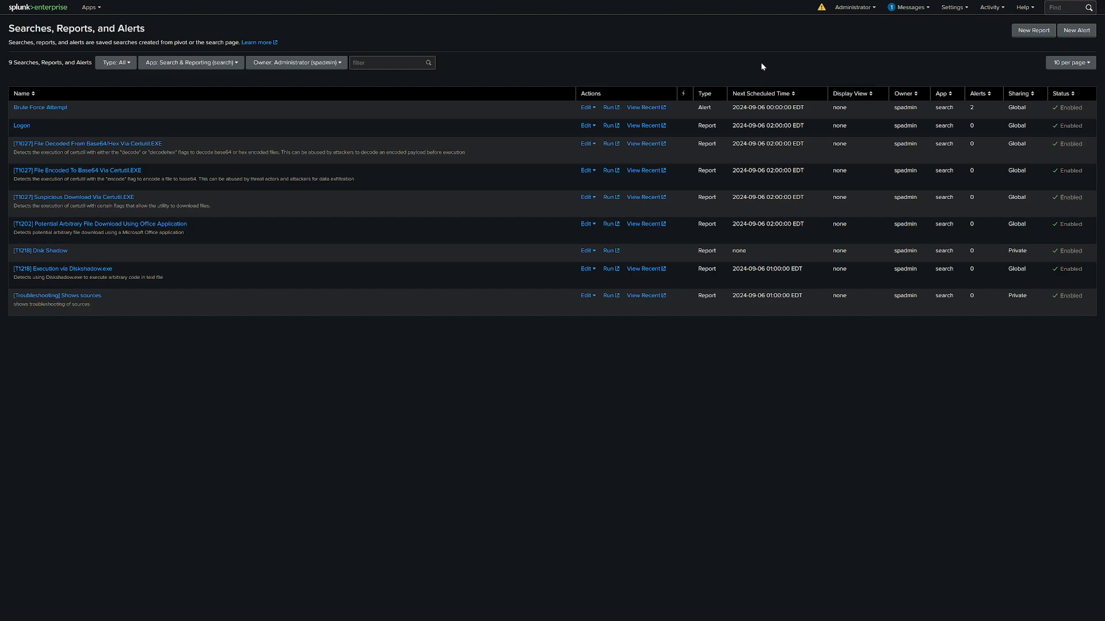
left_click(1027, 32)
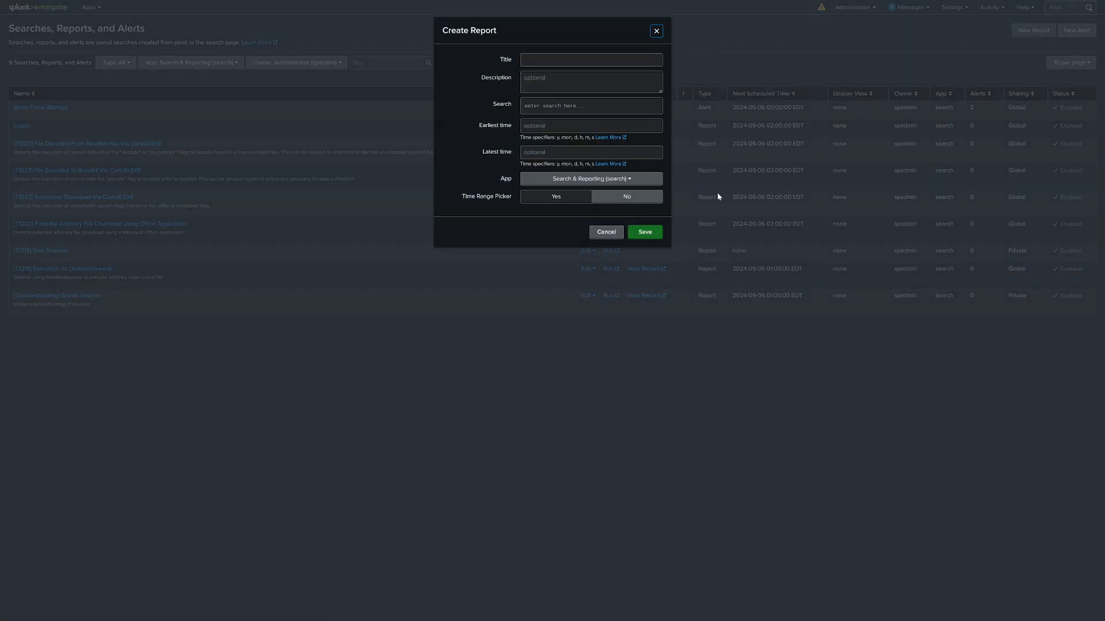
left_click(608, 232)
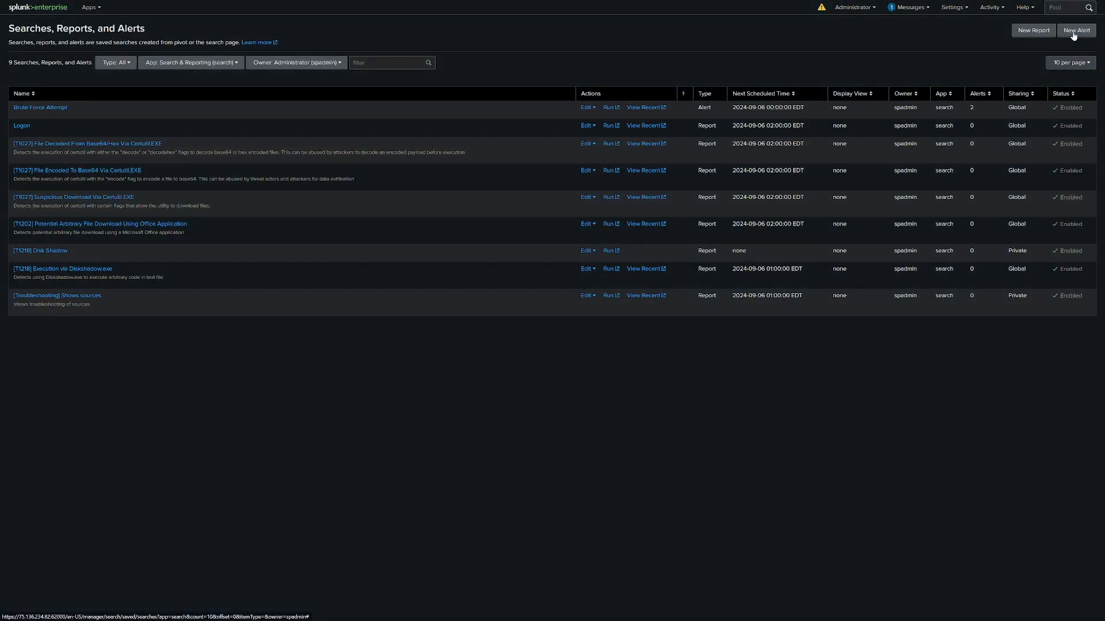
left_click(1034, 31)
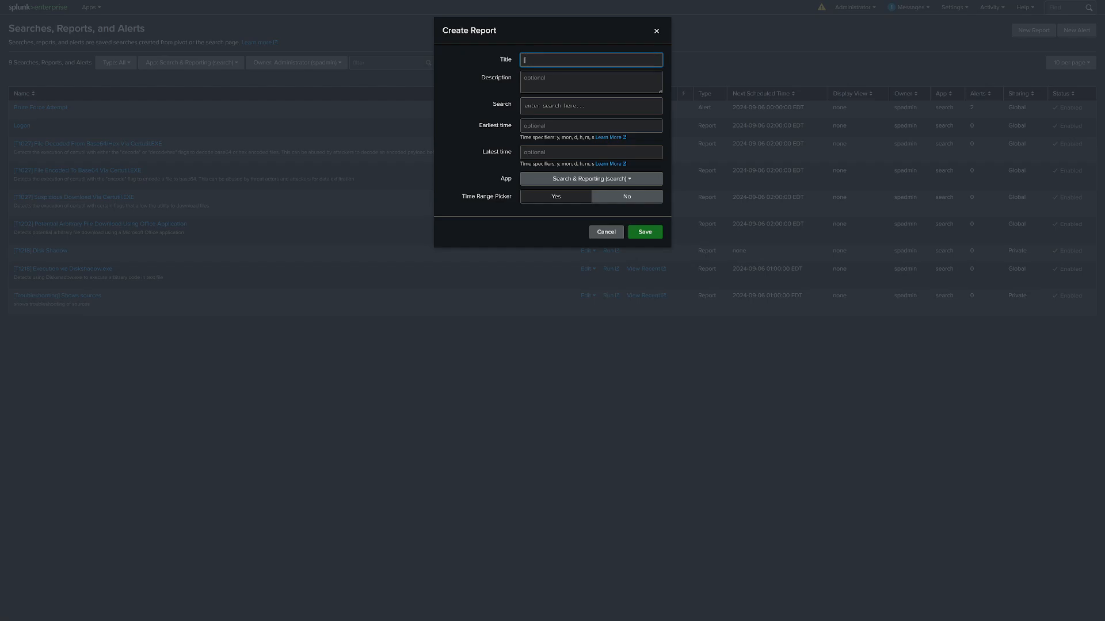
Title the report "[T1218] Execution via Diskshadow.exe", using the technique ID and title from the Sigma rule in Uncoder.IO.
key("alt+Tab")
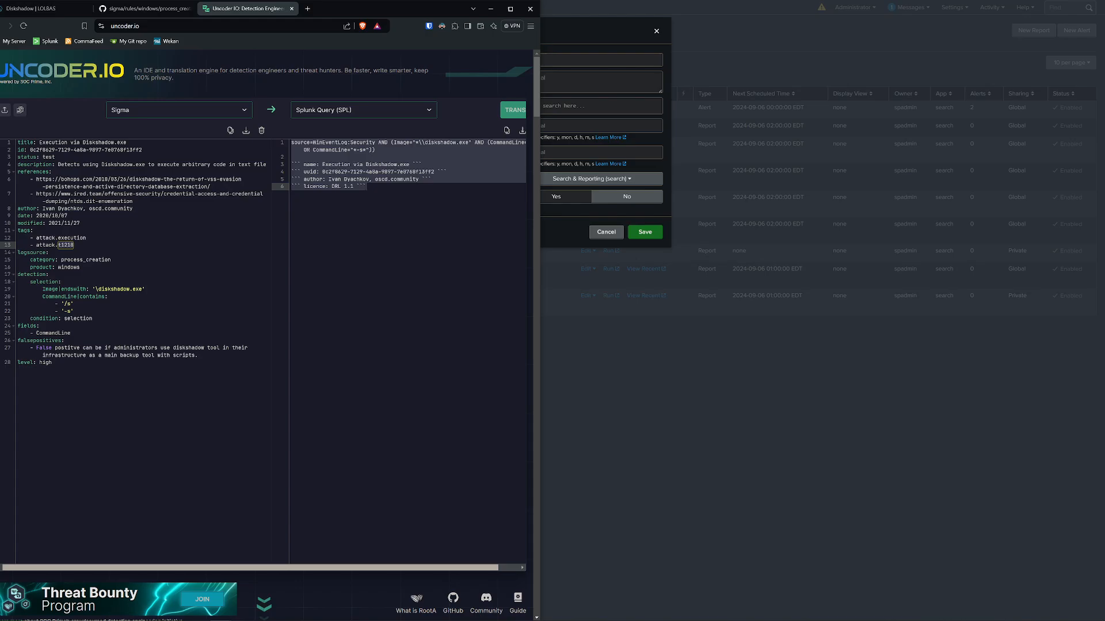
key("alt+Tab")
type("[TG")
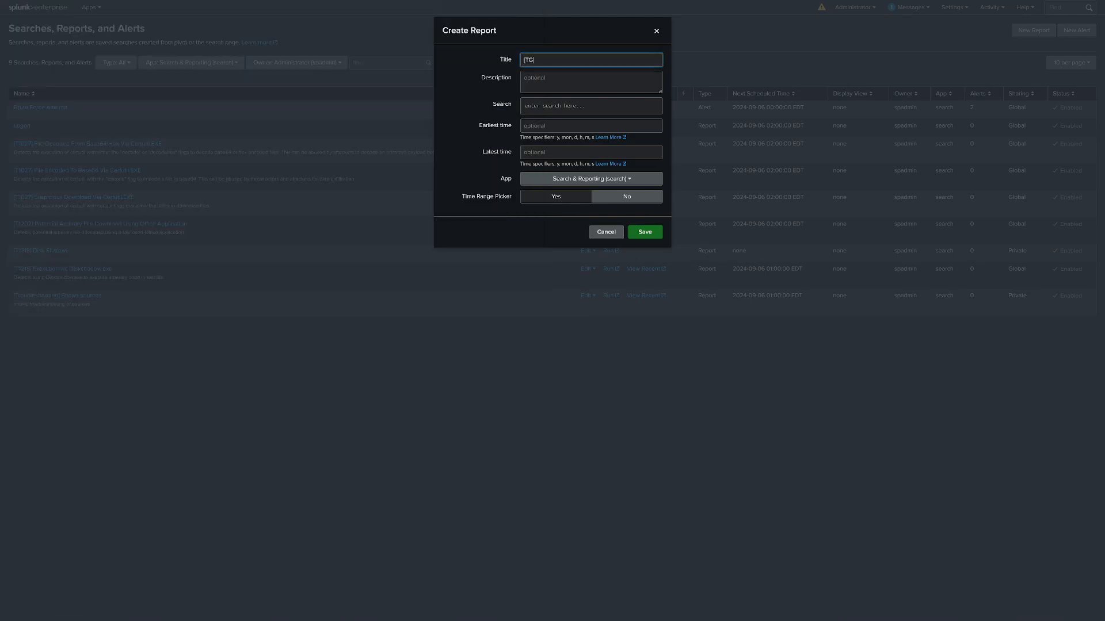
type("218")
key("alt+Tab")
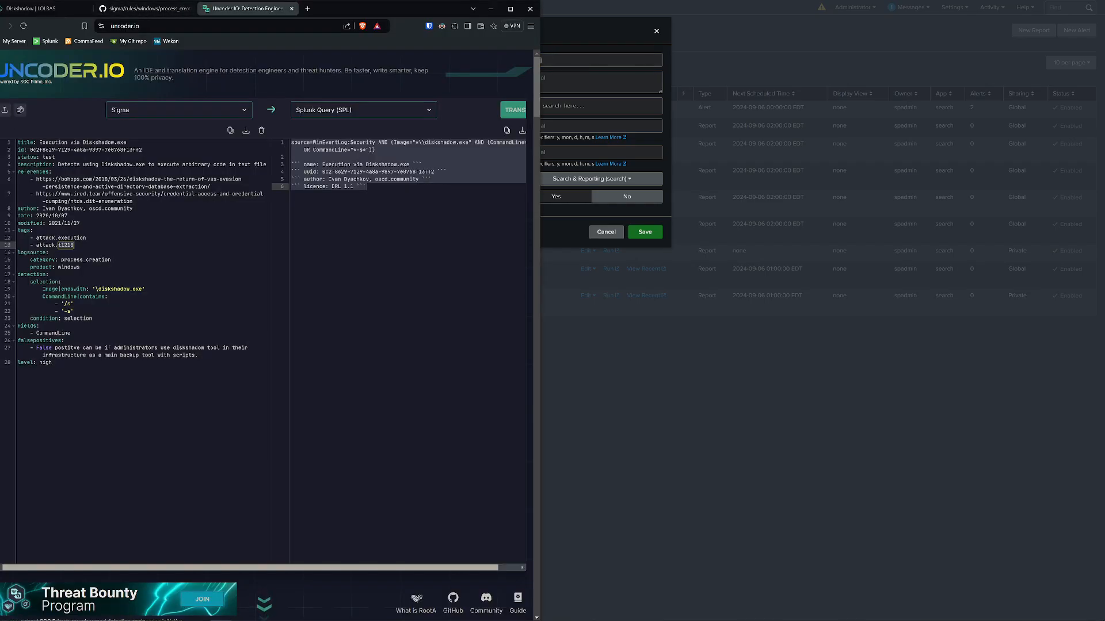
left_click_drag(39, 142, 127, 142)
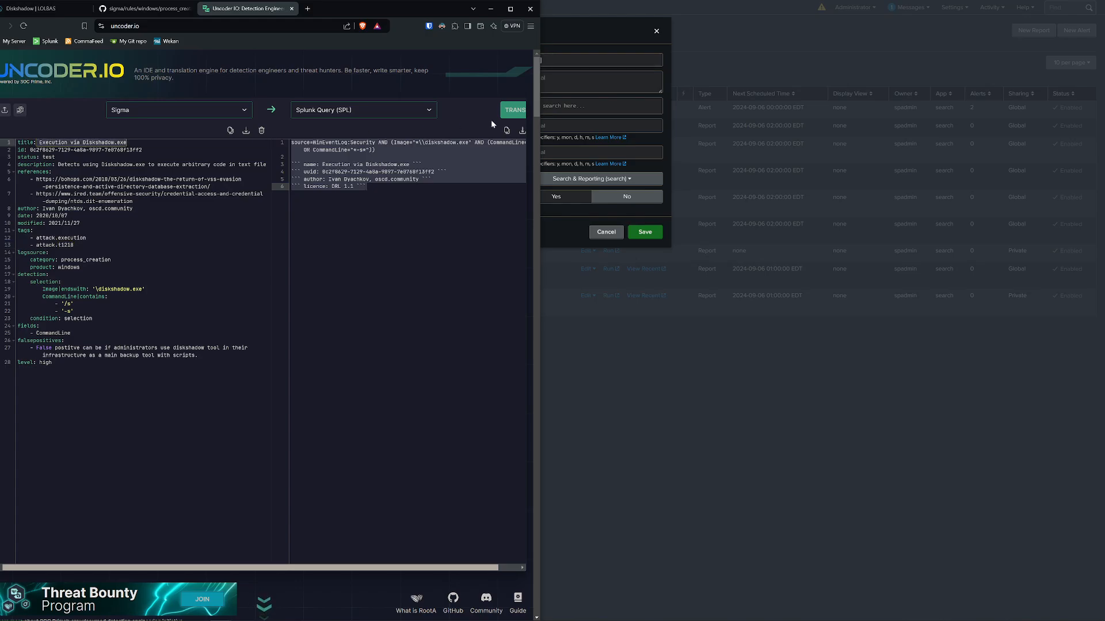
key("ctrl+c")
left_click(608, 63)
key("ctrl+v")
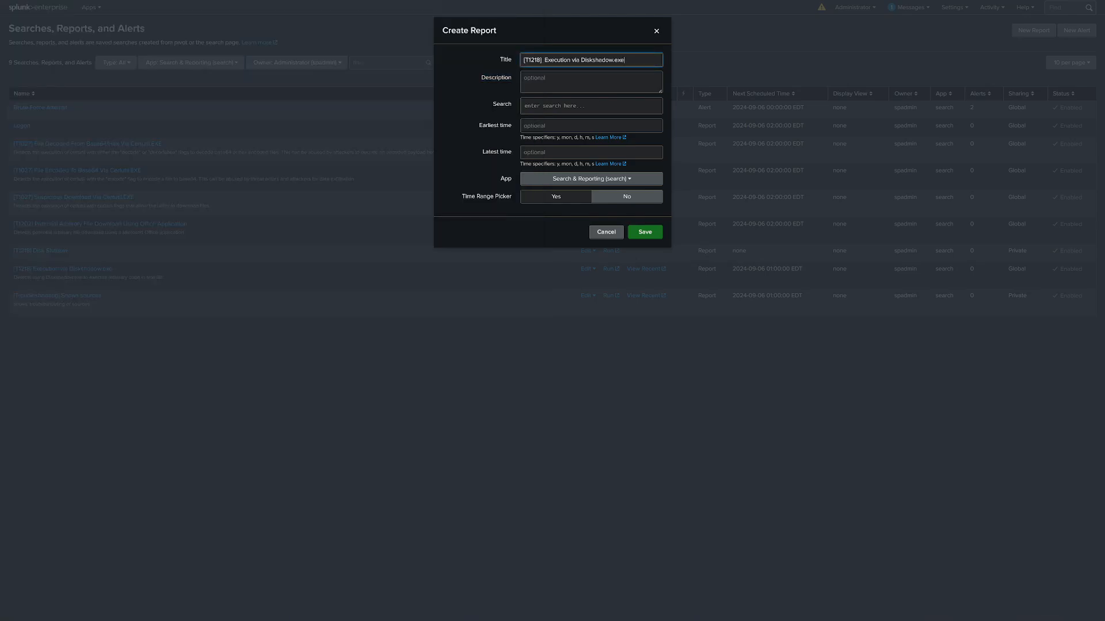
key("BackSpace")
Copy the Sigma rule's description, "Detects using Diskshadow.exe to execute arbitrary code in text file", into the report description.
left_click(561, 81)
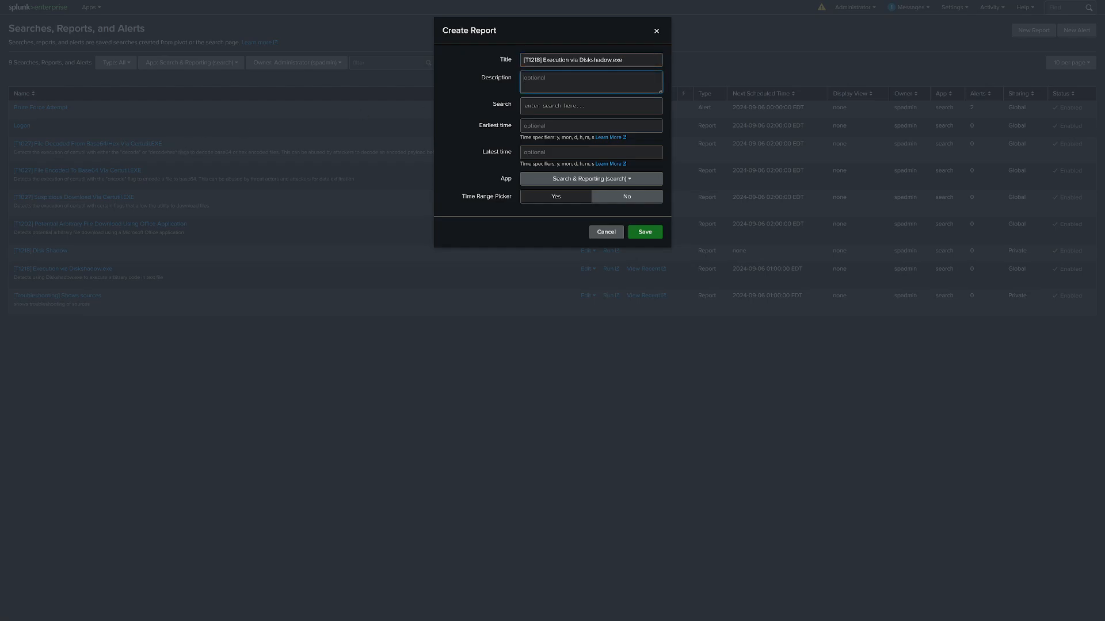
key("alt+Tab")
left_click_drag(58, 165, 267, 165)
key("alt+Tab")
key("ctrl+v")
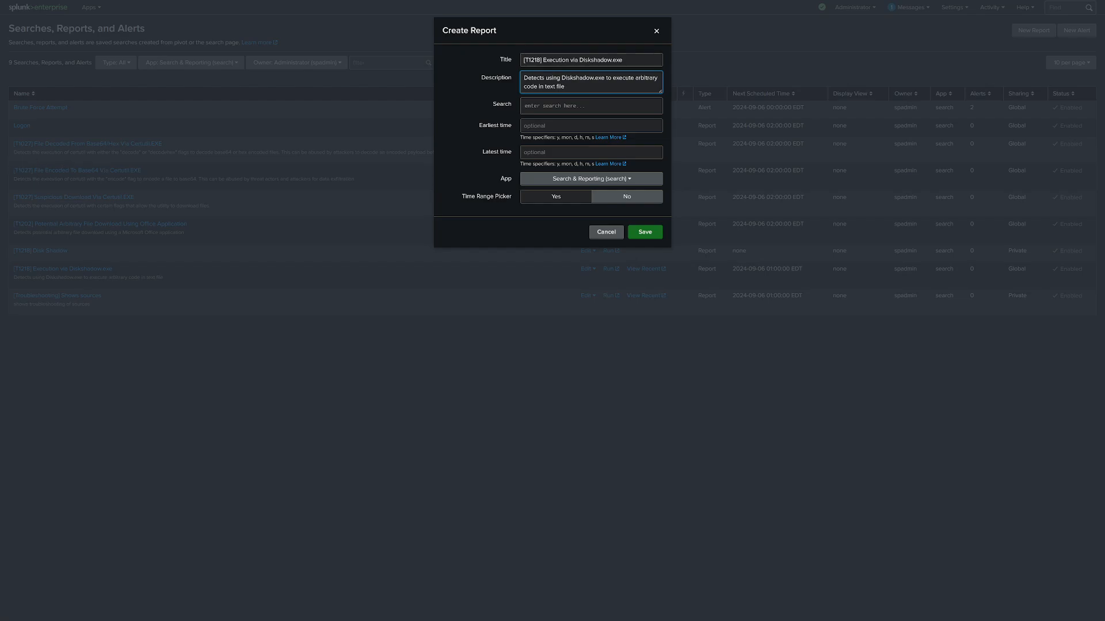
Fill the report's search with index=* followed by the full translated SPL query from Uncoder.IO.
key("alt+Tab")
left_click(438, 180)
key("ctrl+a")
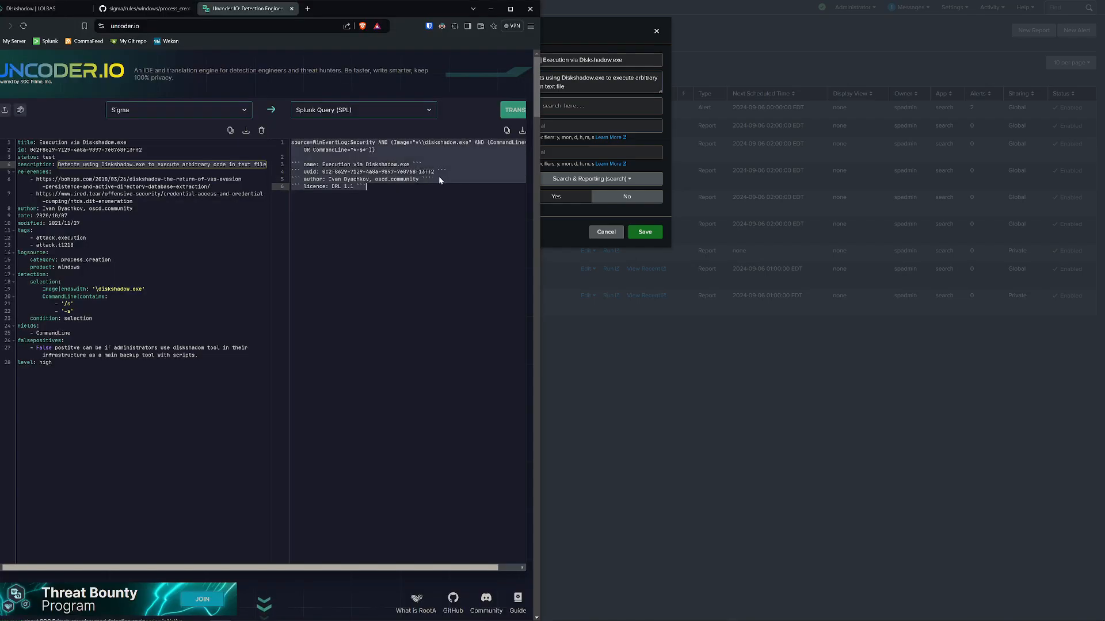
key("alt+Tab")
type("index=*")
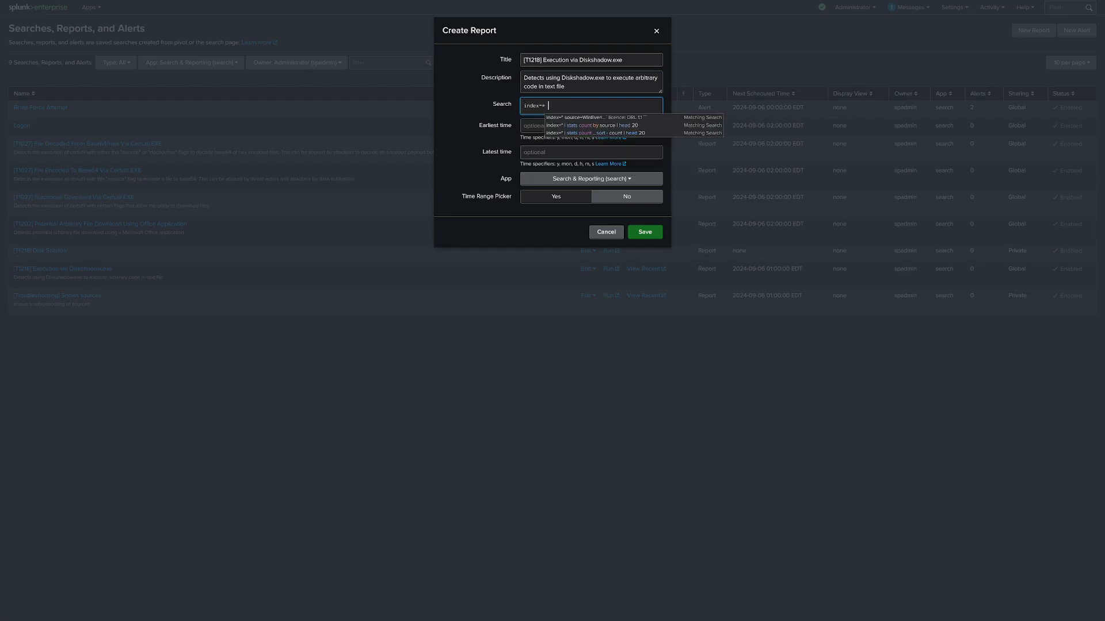
key("ctrl+v")
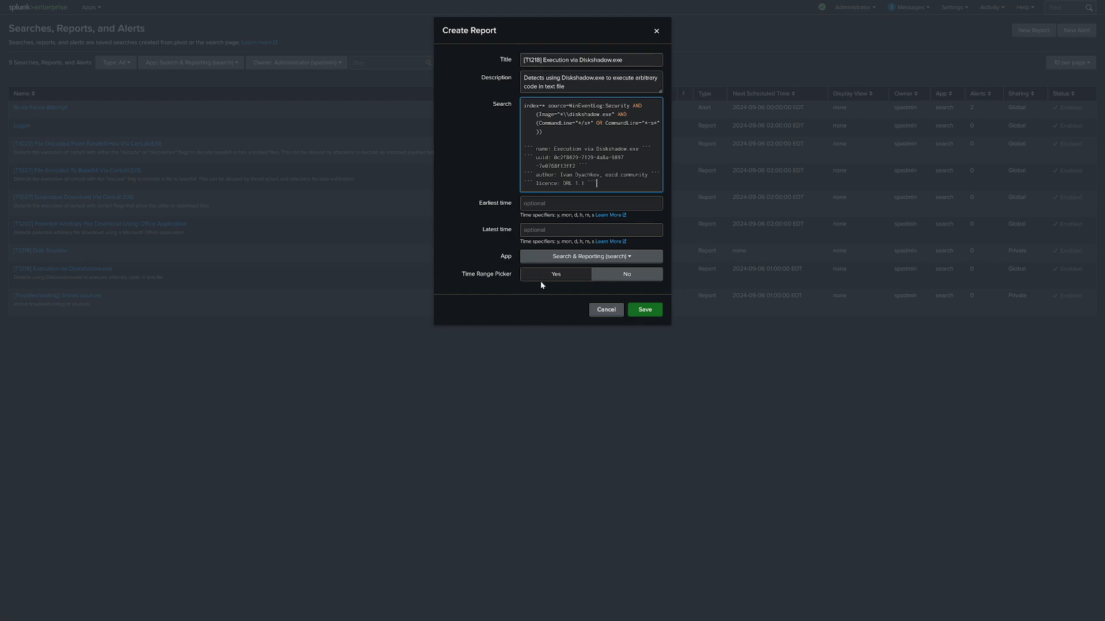
Keep the new report in the Search & Reporting app and save it.
left_click(564, 260)
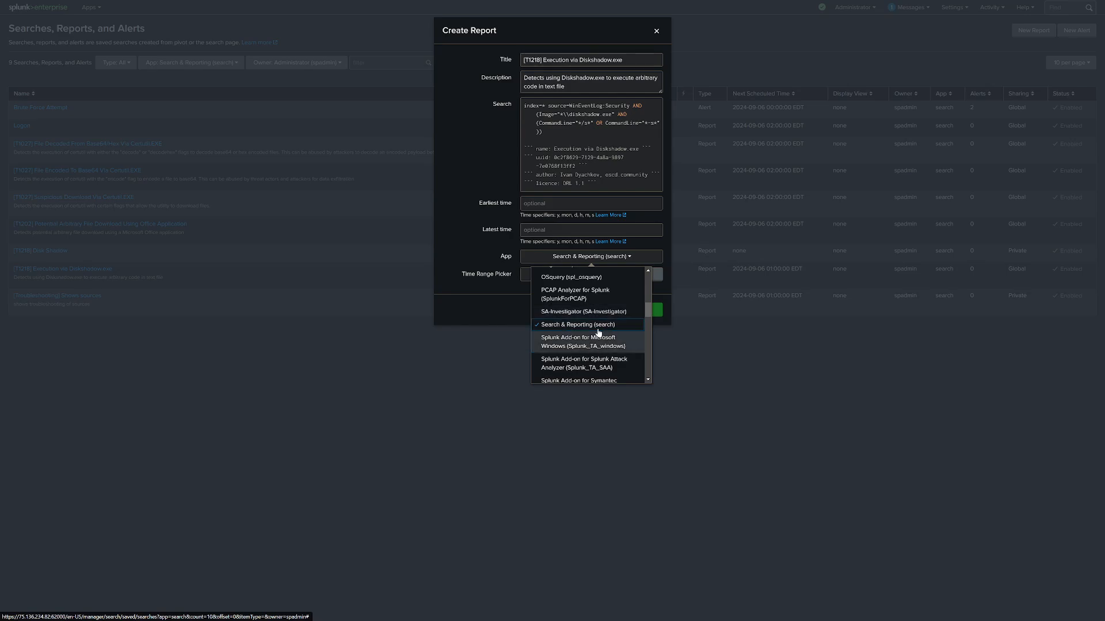
left_click(577, 329)
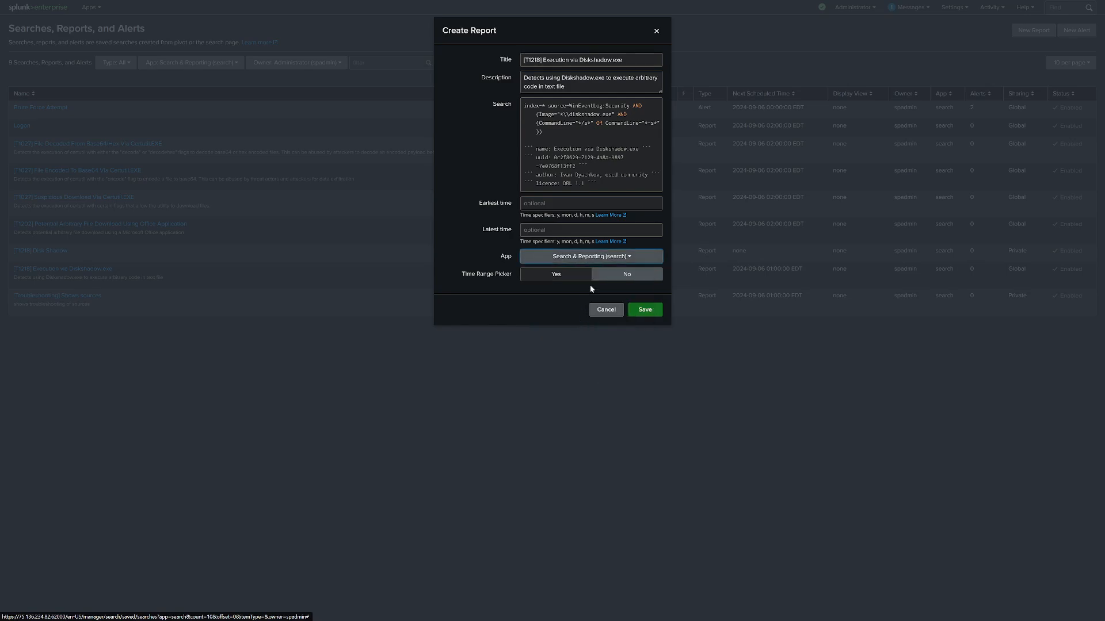
left_click(645, 312)
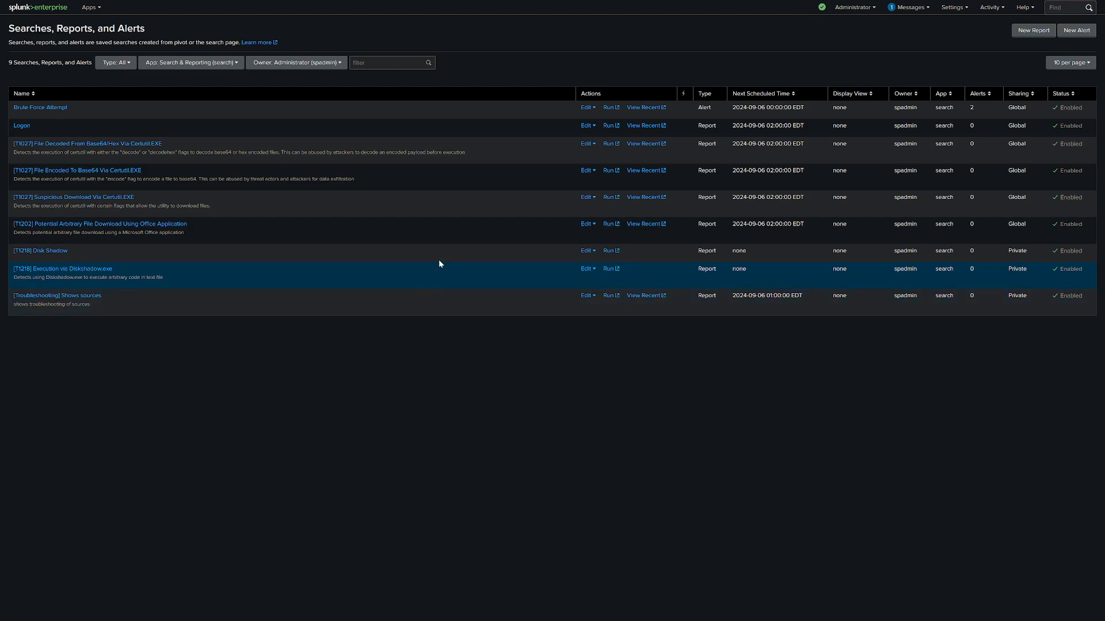
Try to share the "[T1218] Execution via Diskshadow.exe" report with all apps, granting read to Everyone and write to admin.
left_click(589, 274)
left_click(599, 295)
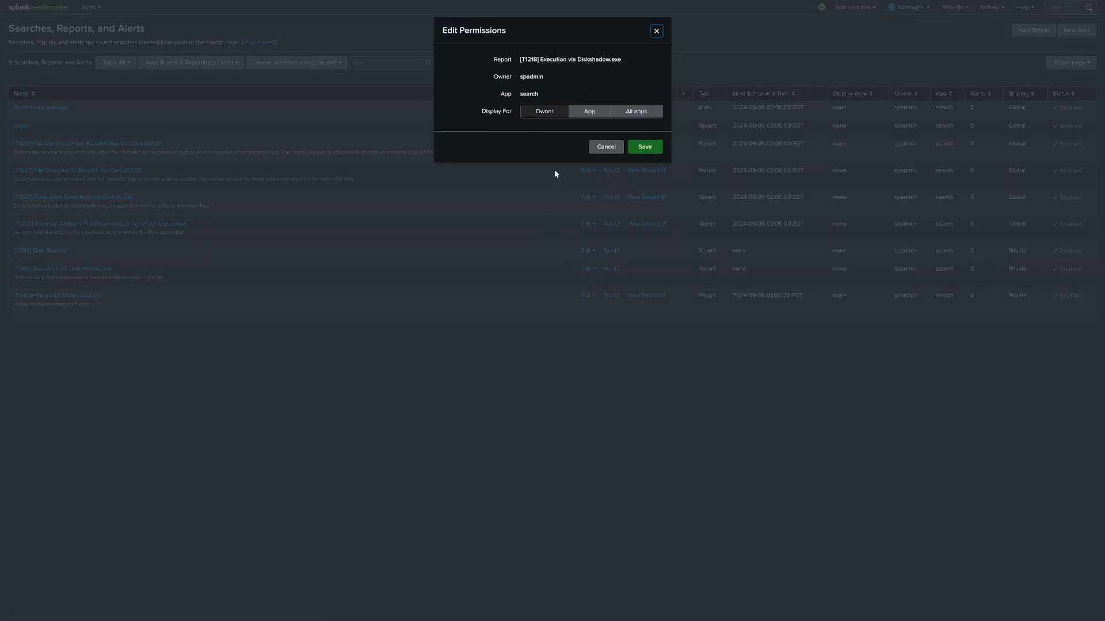
left_click(621, 111)
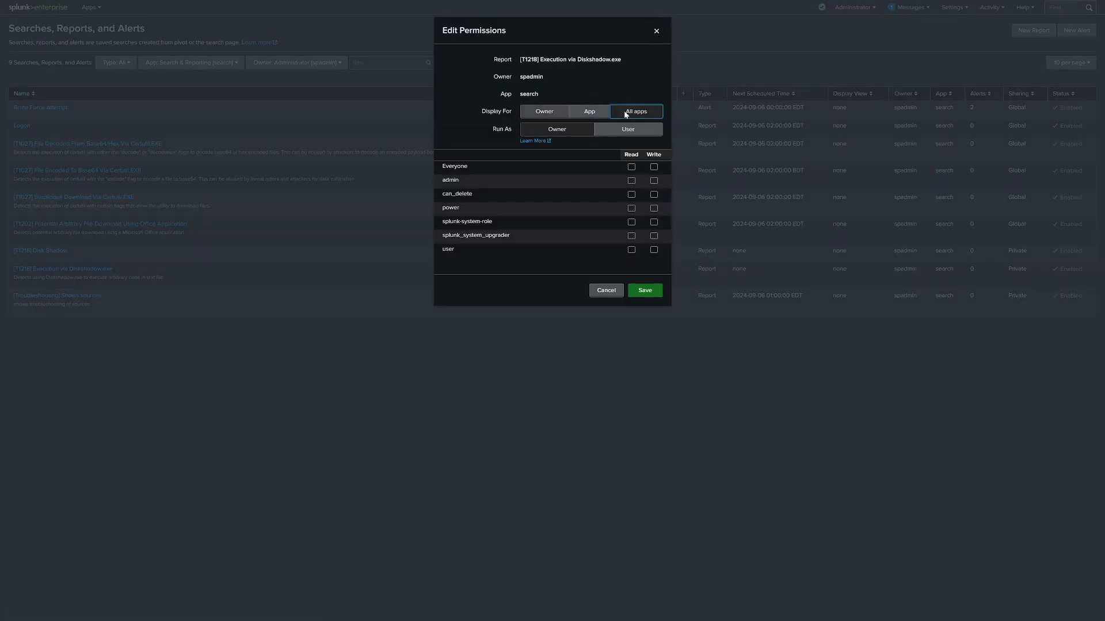
left_click(631, 167)
left_click(653, 181)
left_click(644, 293)
left_click(644, 291)
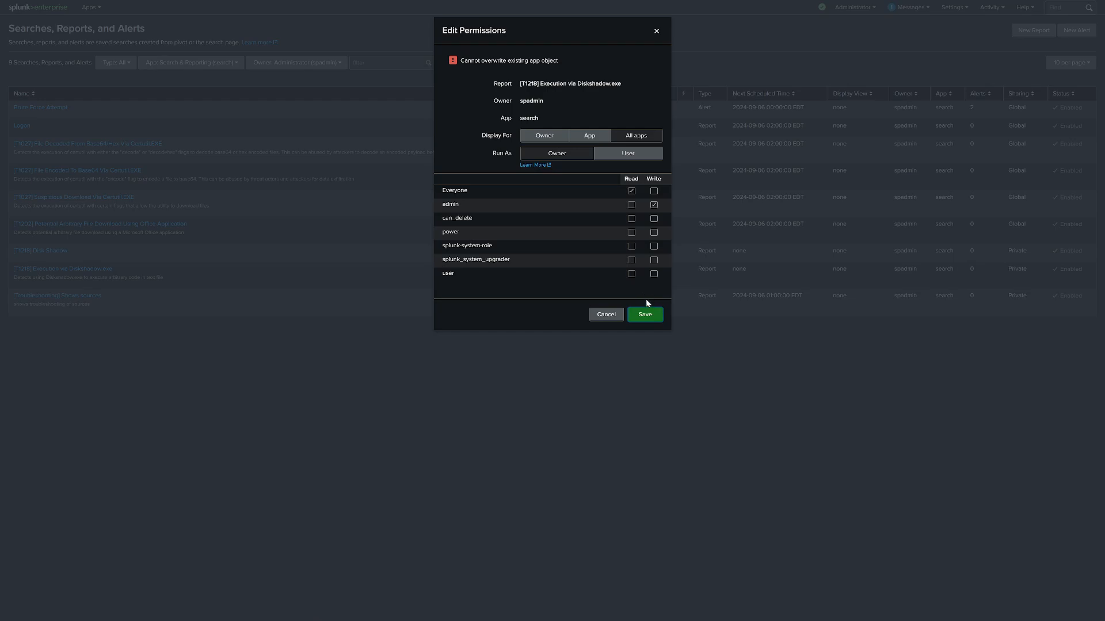
left_click(653, 35)
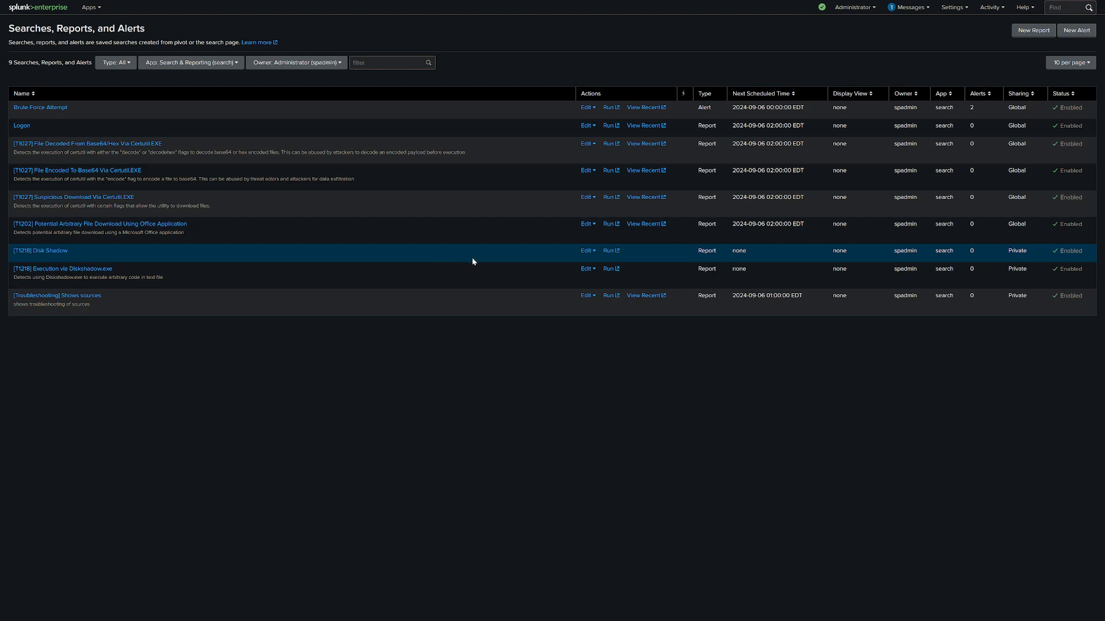
left_click(585, 268)
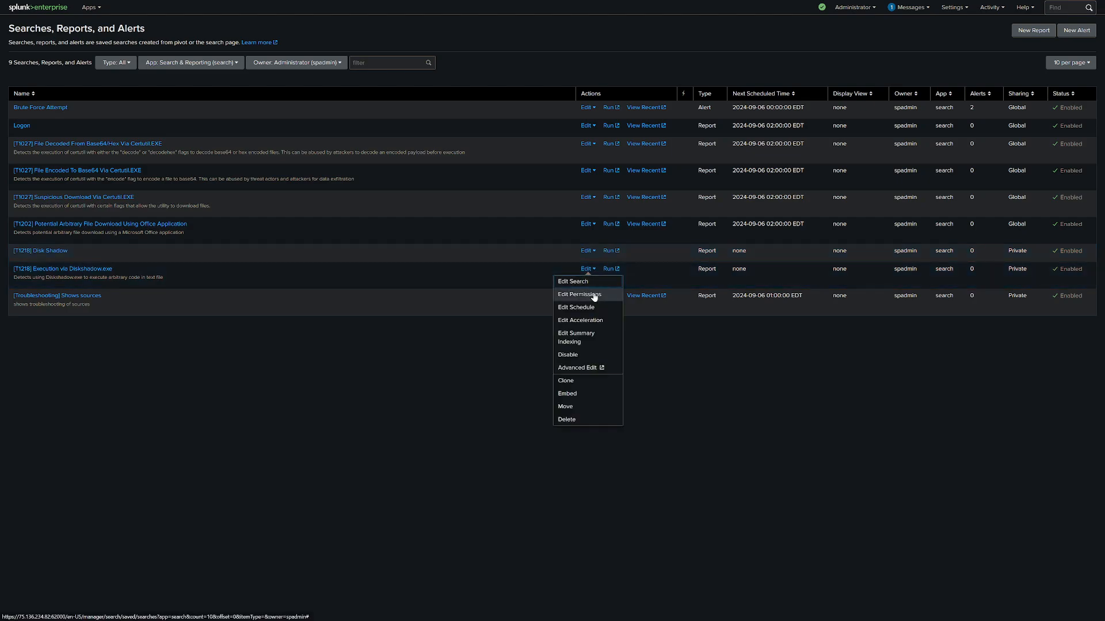
left_click(593, 295)
left_click(636, 136)
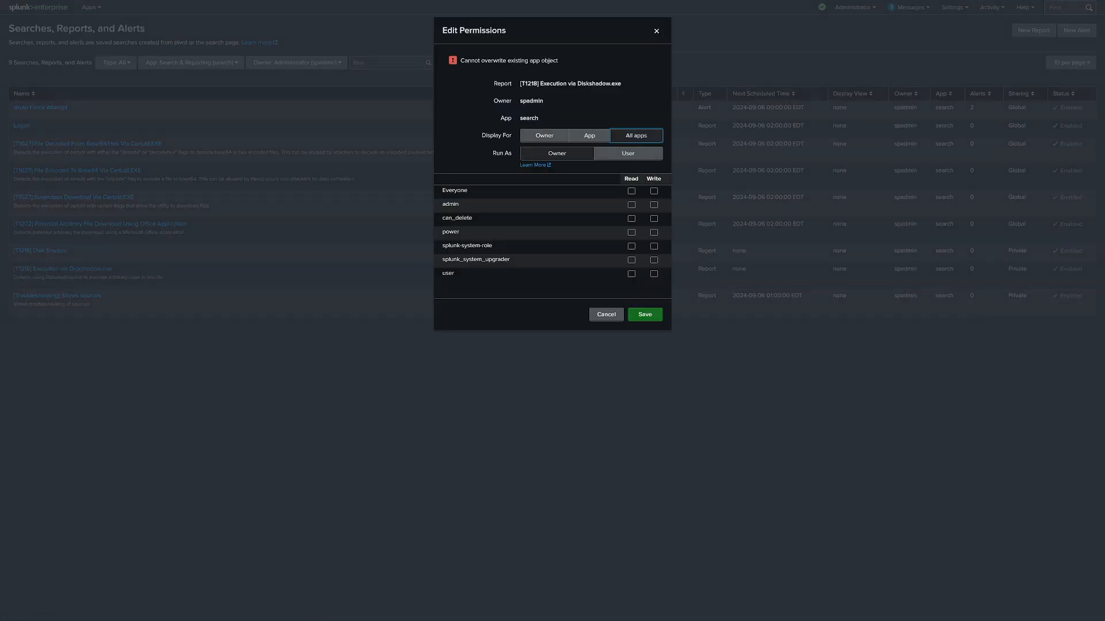
left_click(632, 191)
left_click(614, 315)
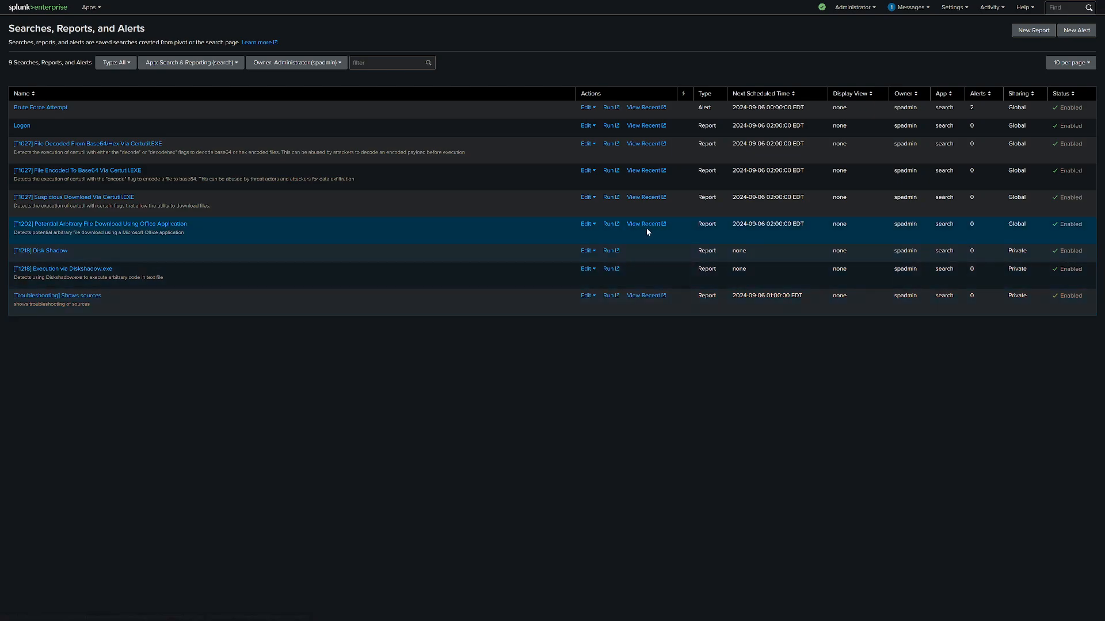
Retry sharing the Execution via Diskshadow.exe report with all apps, with Everyone able to read and admin able to write.
left_click(587, 269)
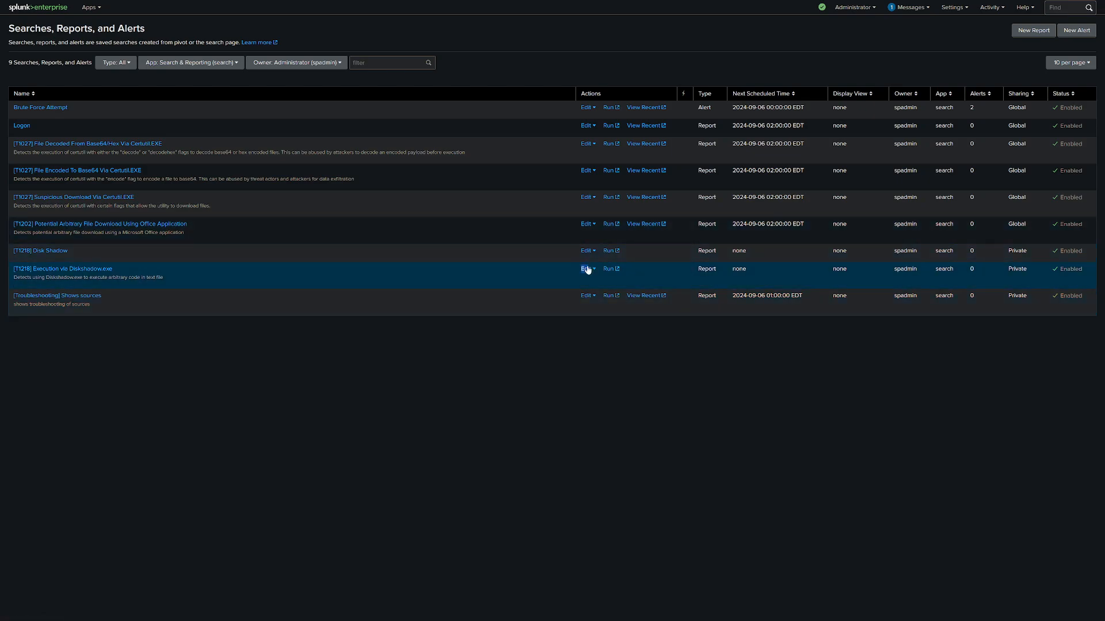
left_click(592, 294)
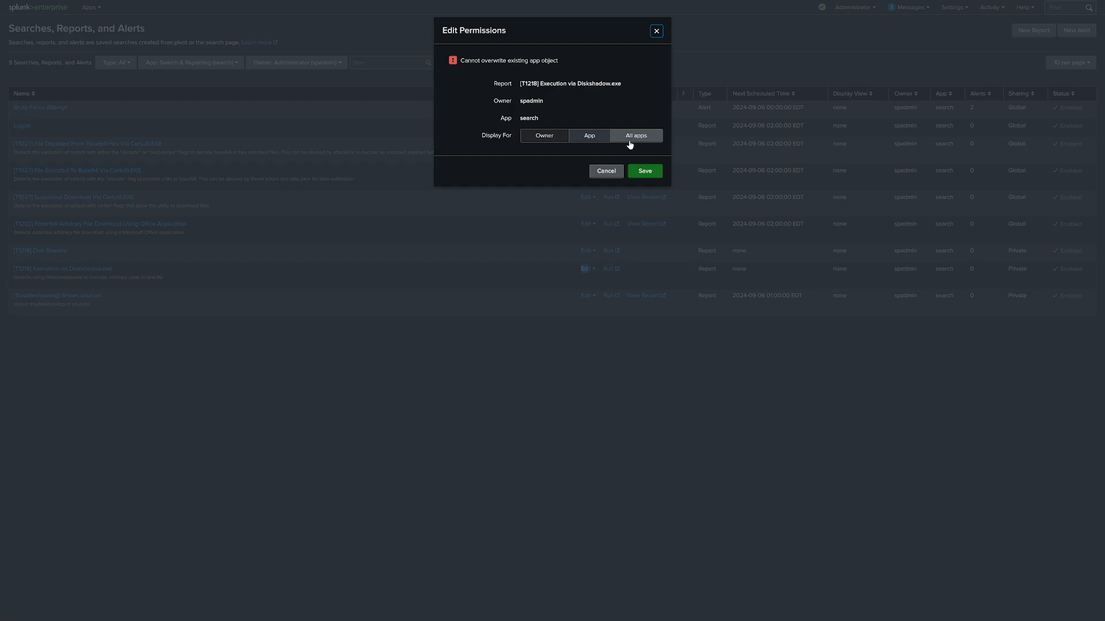
left_click(654, 205)
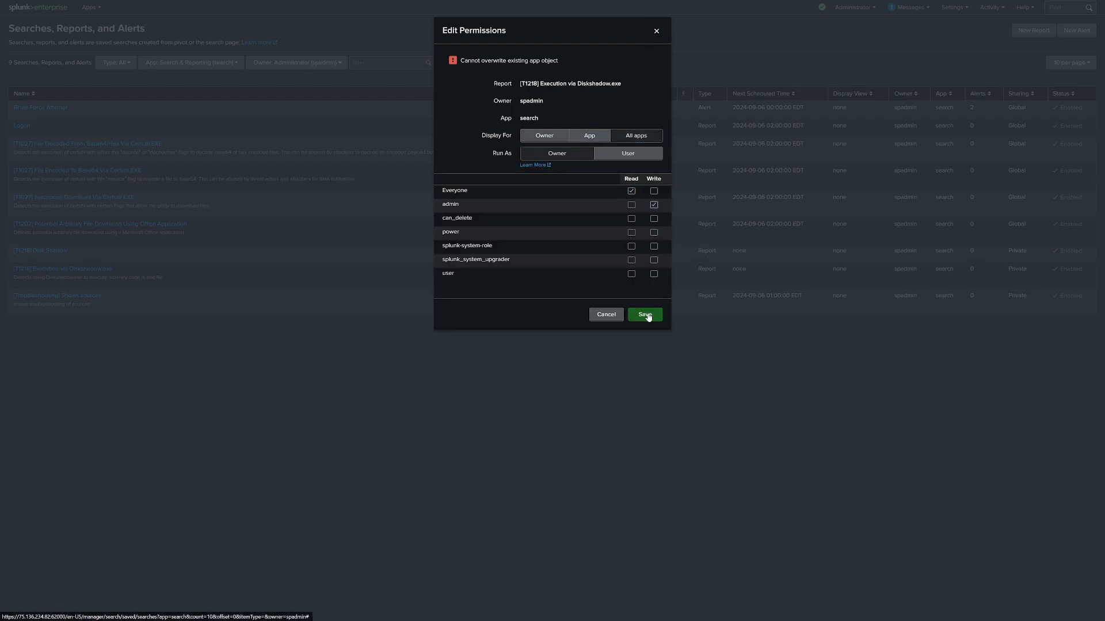
left_click(648, 320)
left_click(616, 320)
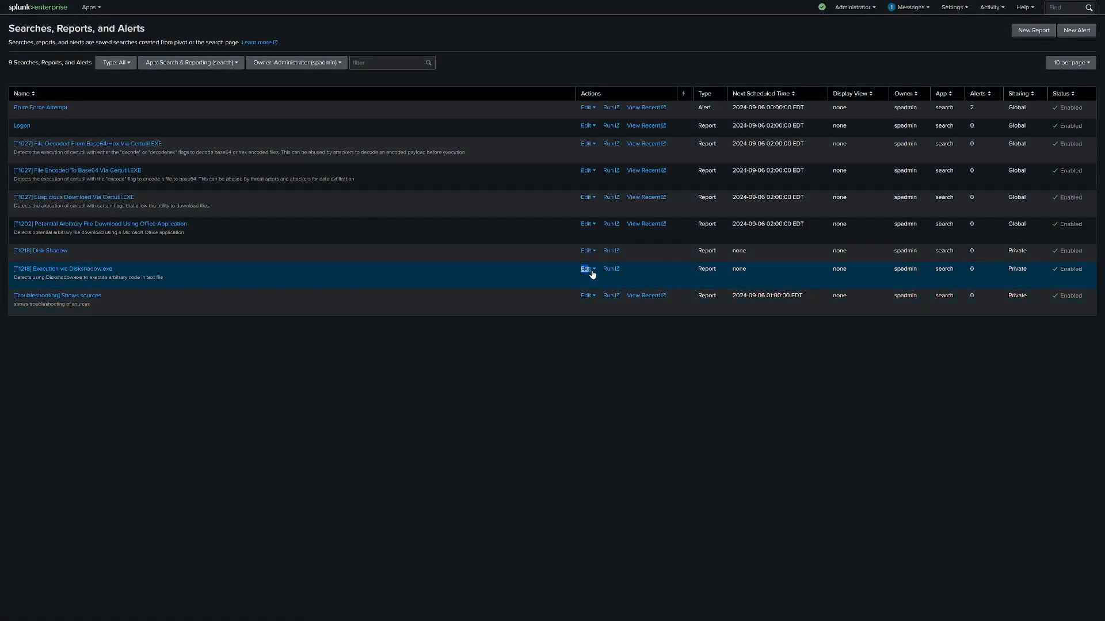
Try to schedule the Execution via Diskshadow.exe report to run every day at 2:00.
left_click(587, 270)
left_click(599, 307)
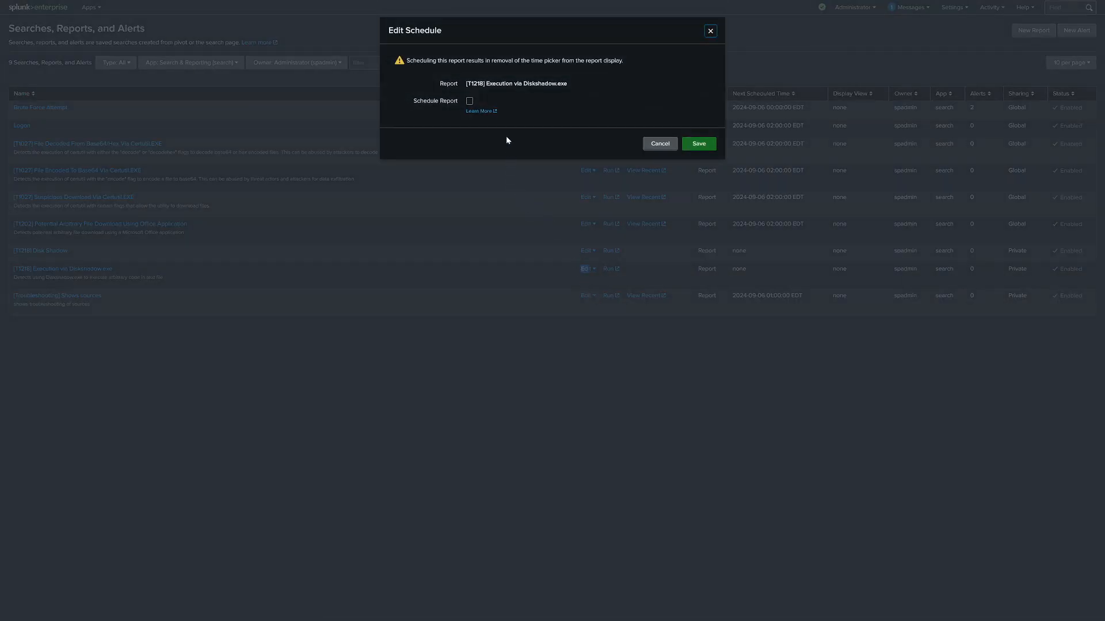
left_click(470, 101)
left_click(513, 126)
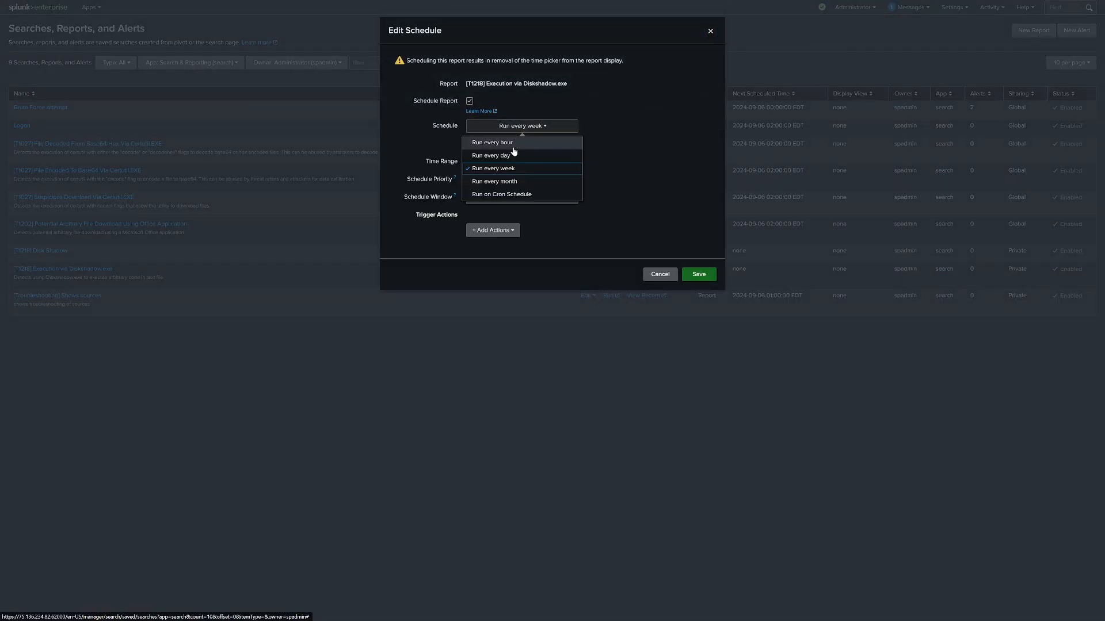
left_click(512, 161)
left_click(490, 144)
left_click(477, 184)
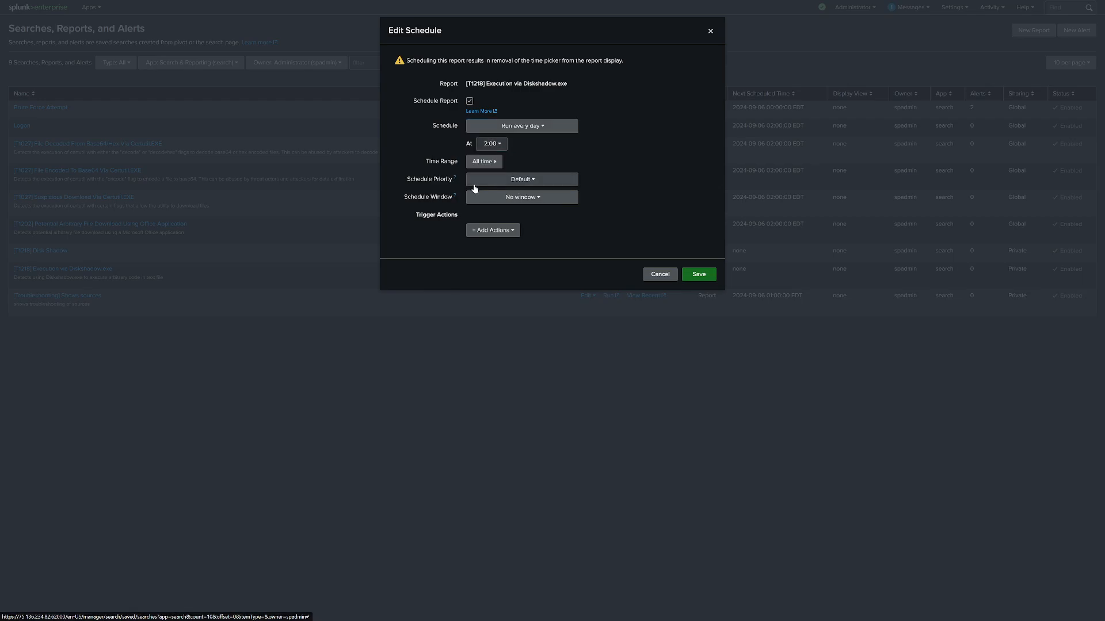
left_click(702, 279)
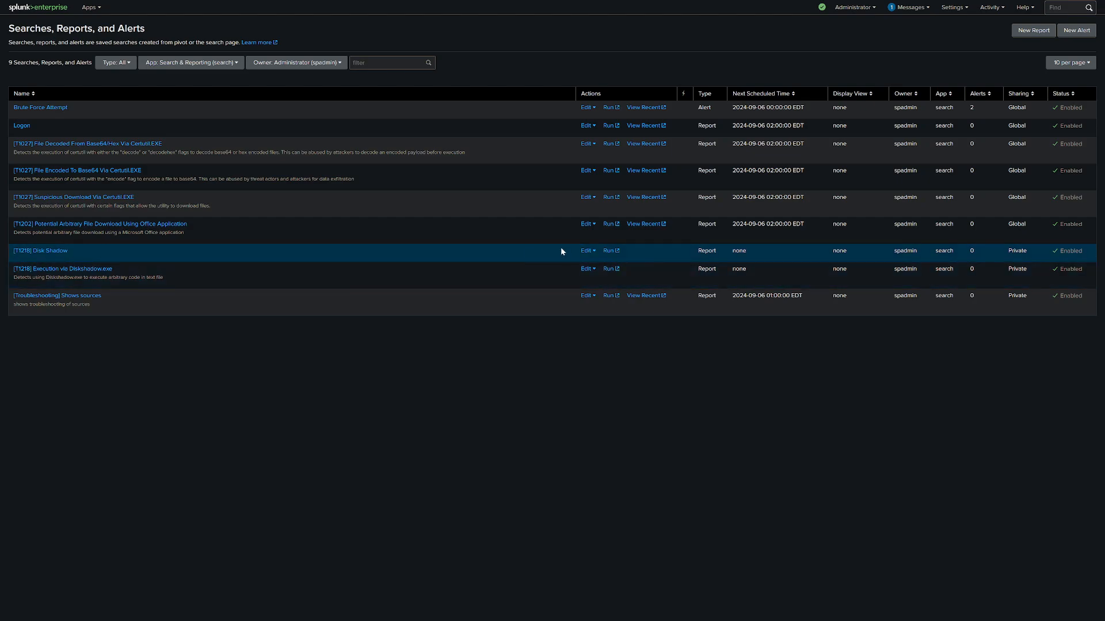
Try to share the Execution via Diskshadow.exe report at the App level with read permission for Everyone.
left_click(589, 269)
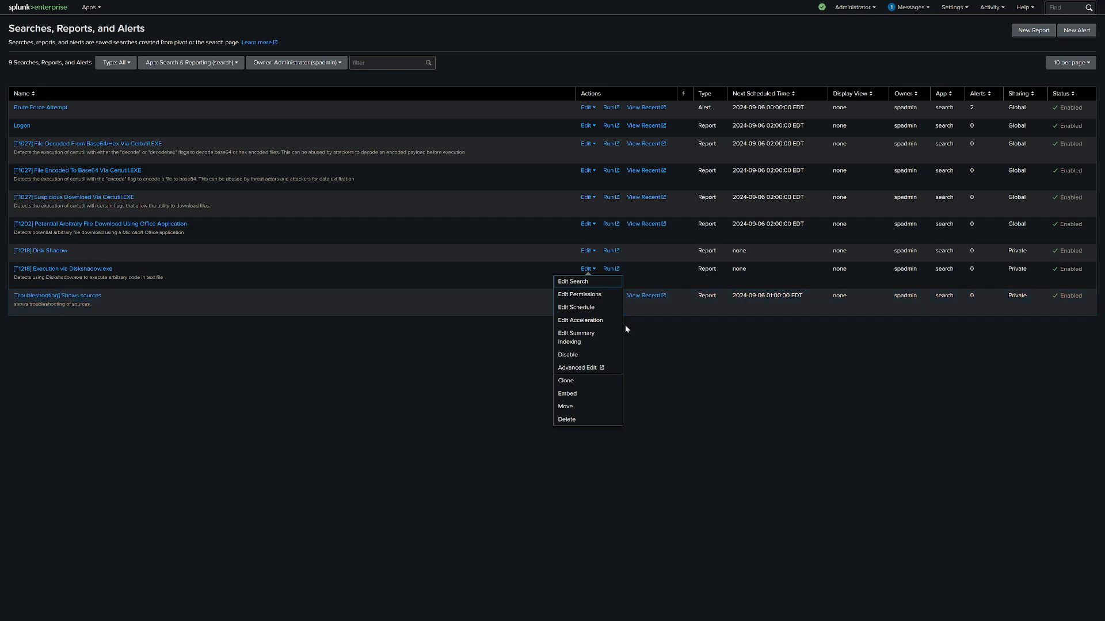
left_click(593, 295)
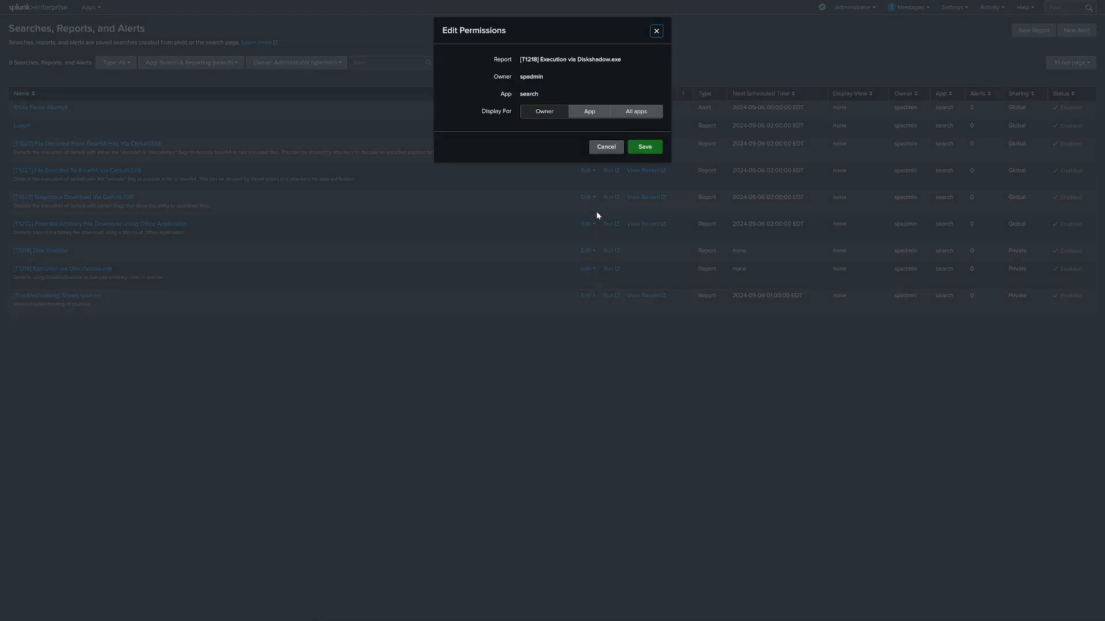
left_click(609, 114)
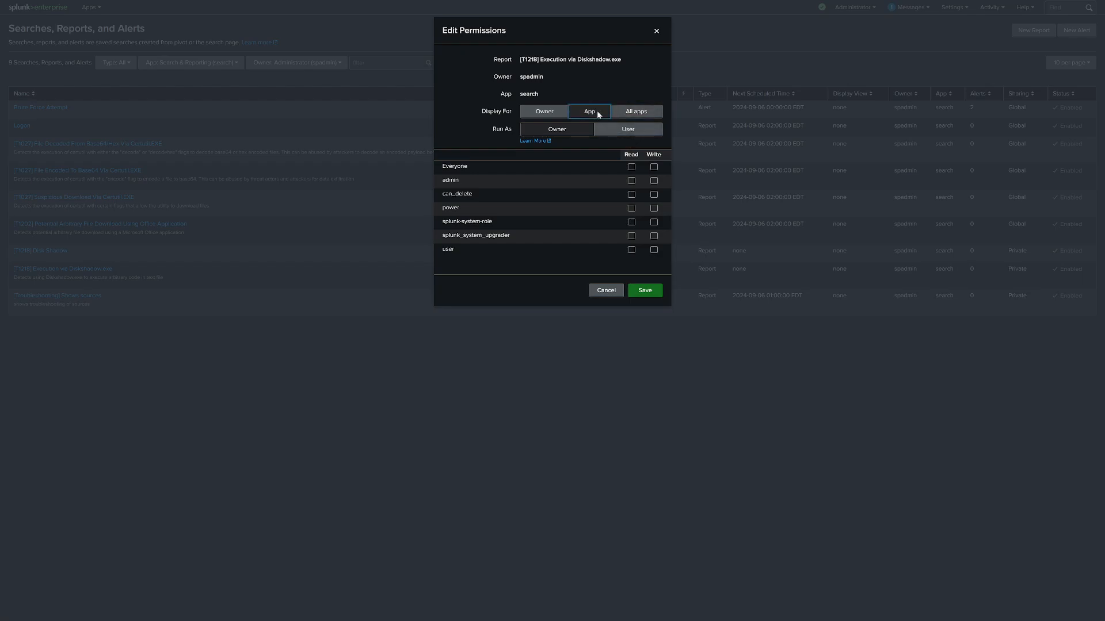
left_click(612, 129)
left_click(631, 167)
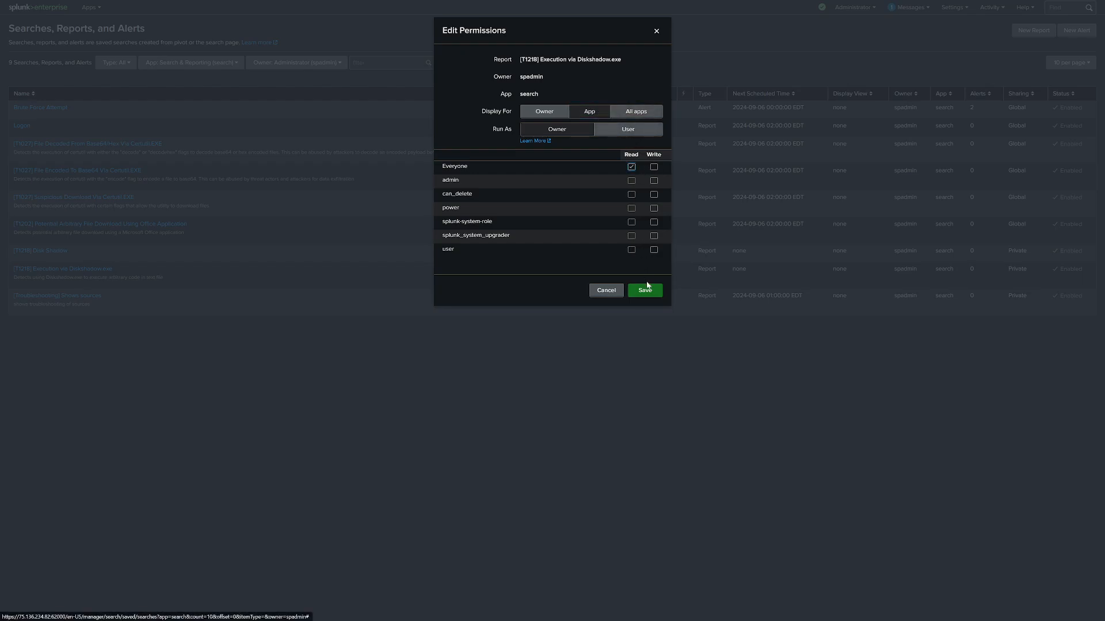
left_click(644, 290)
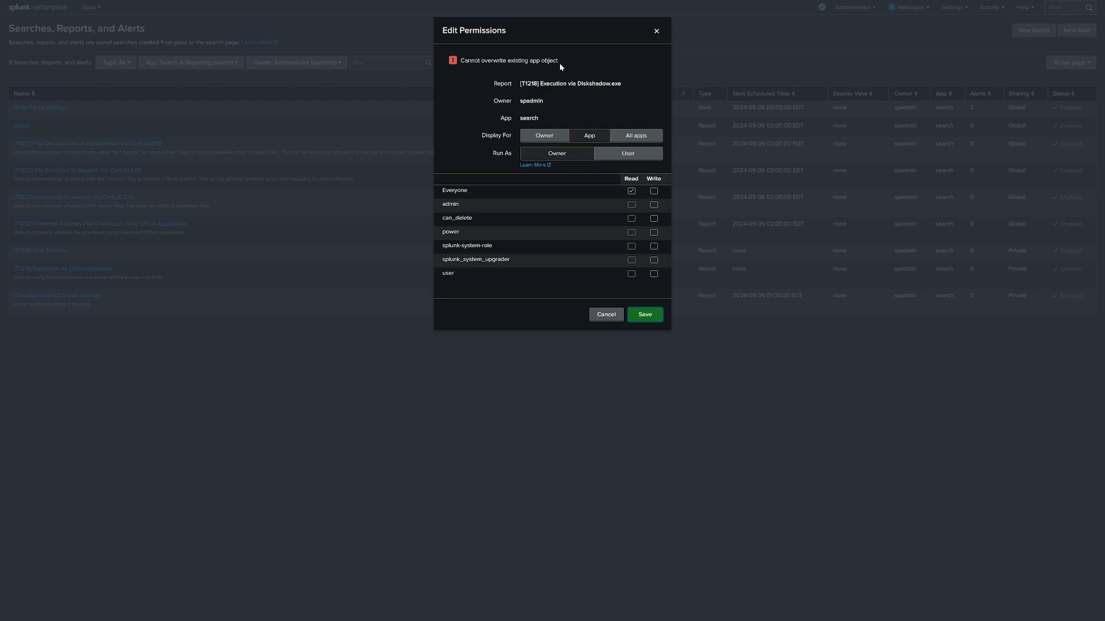
left_click(635, 136)
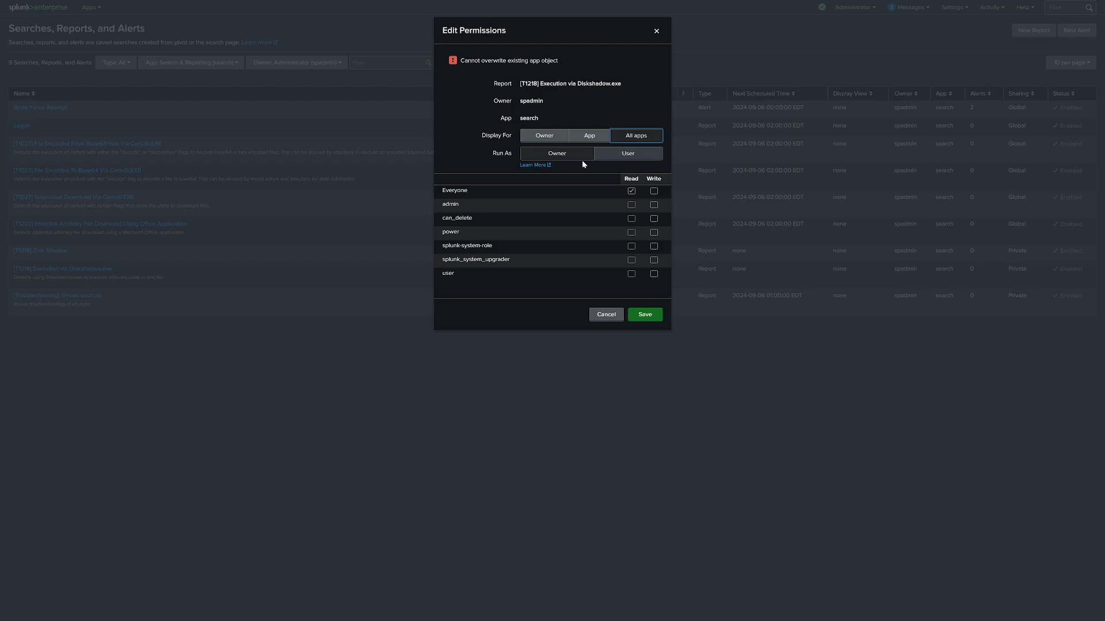
left_click(565, 157)
left_click(653, 204)
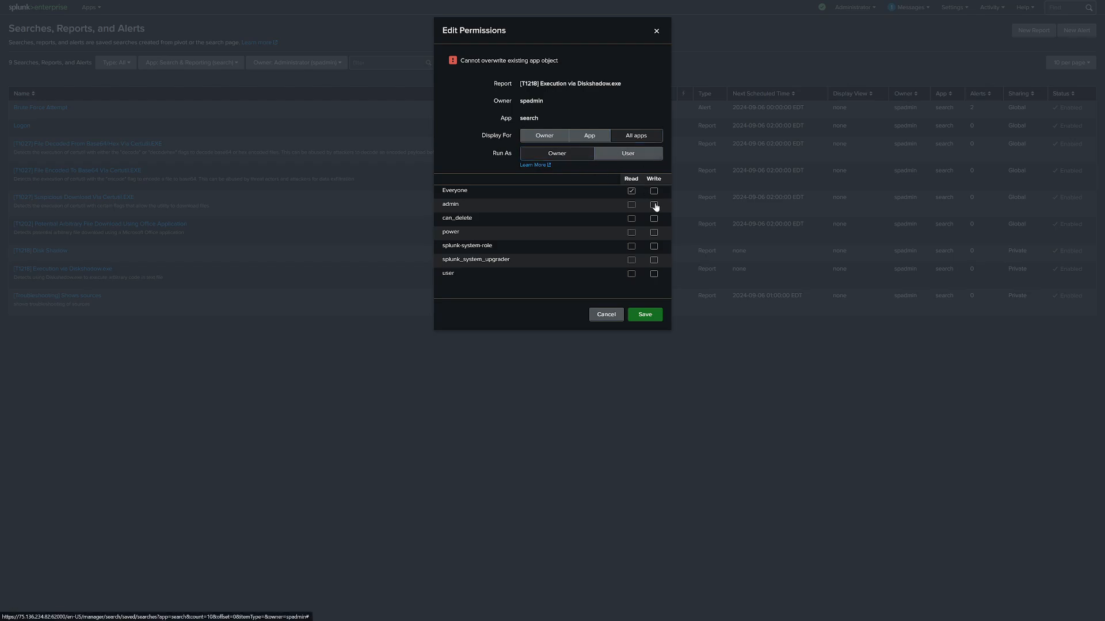
left_click(601, 315)
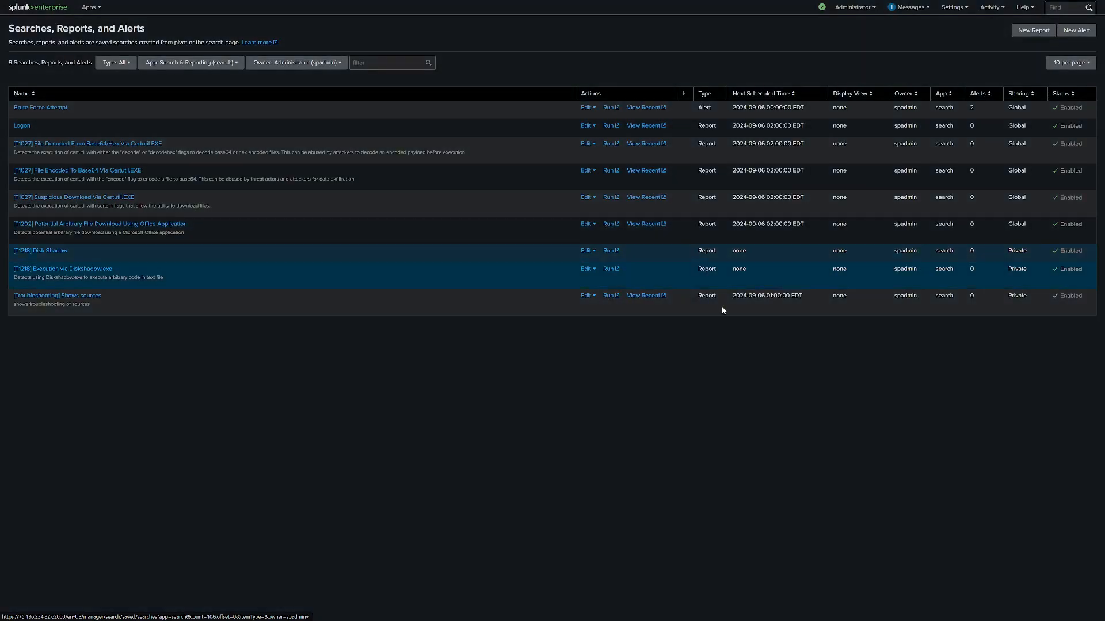
Share the "[T1218] Disk Shadow" report with all apps, granting read to Everyone and write to admin.
left_click(586, 251)
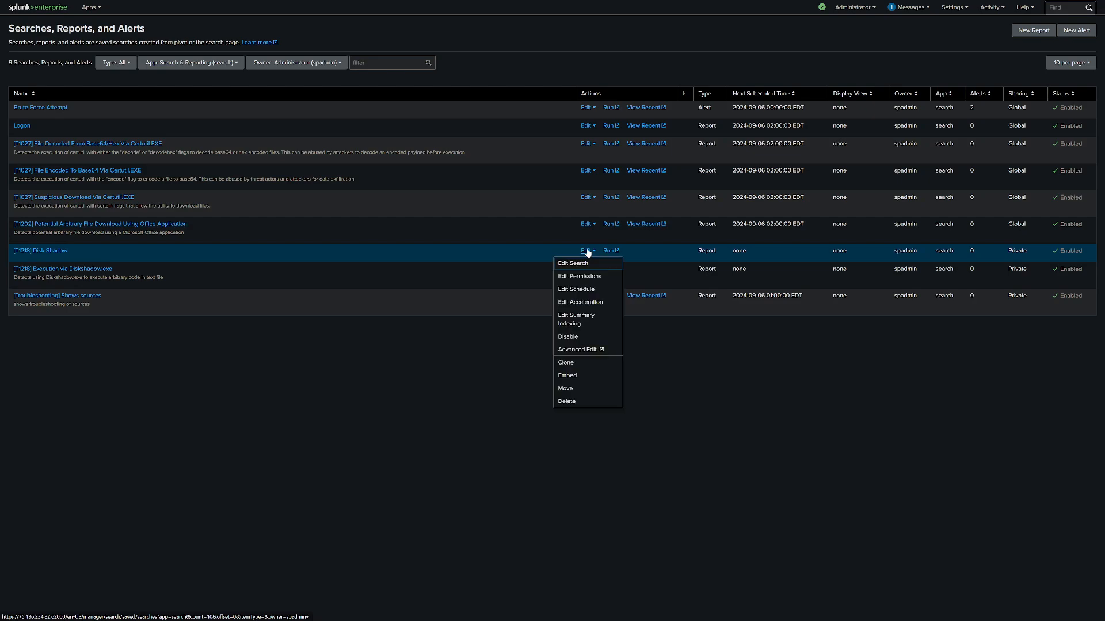
left_click(595, 276)
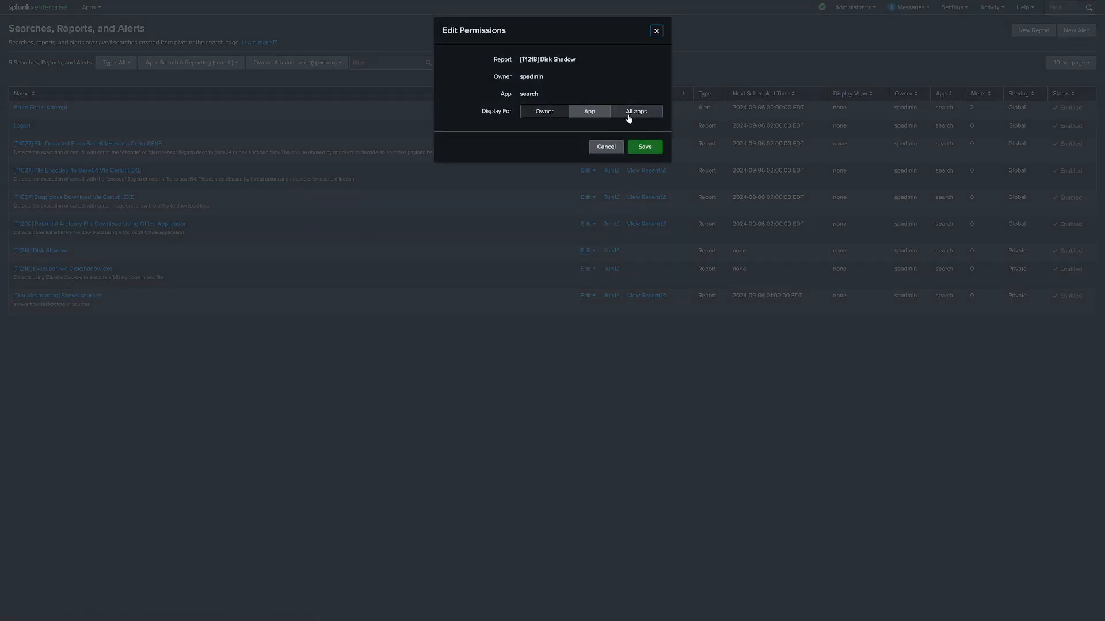
left_click(592, 112)
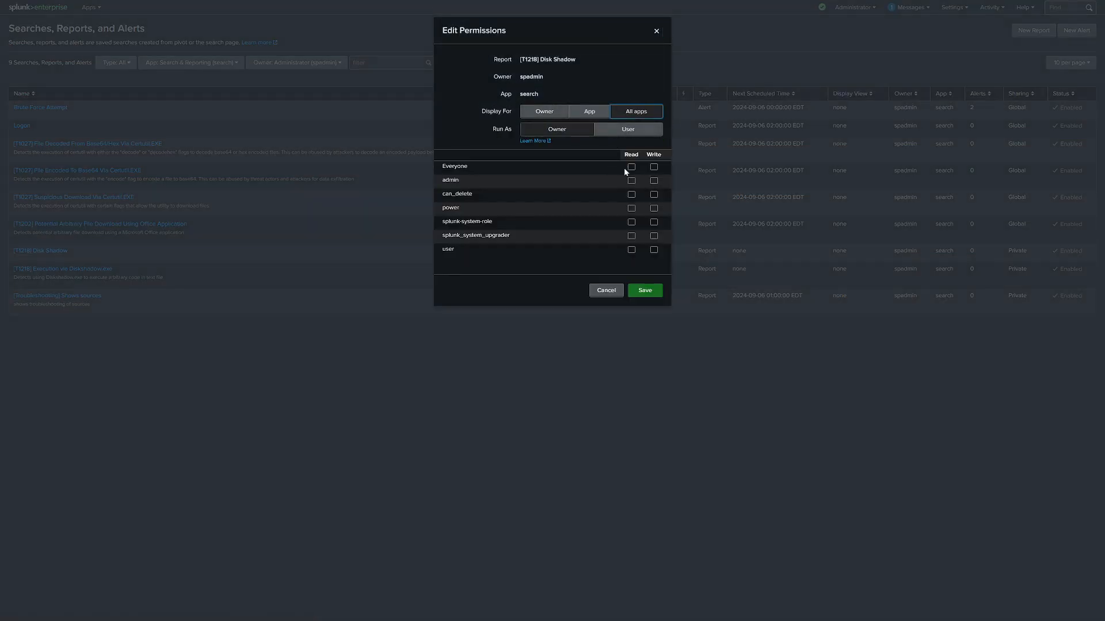
left_click(648, 291)
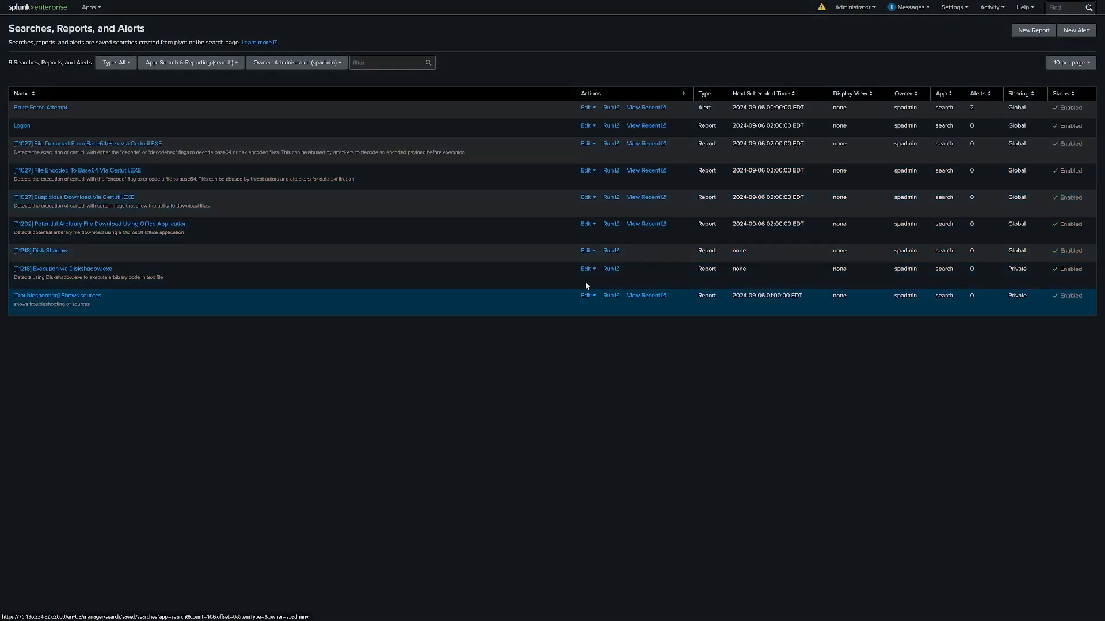
Check the permissions of the "[T1202] Potential Arbitrary File Download Using Office Application" report.
left_click(587, 224)
left_click(592, 258)
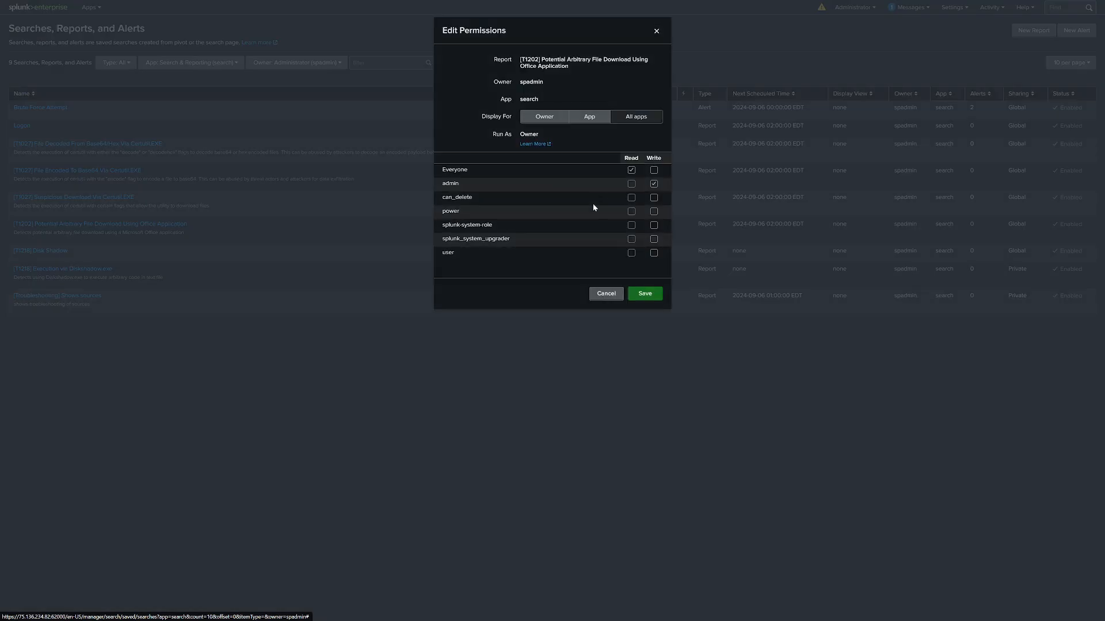
left_click(641, 294)
Open the search definition of the "[T1218] Execution via Diskshadow.exe" report for editing.
left_click(587, 270)
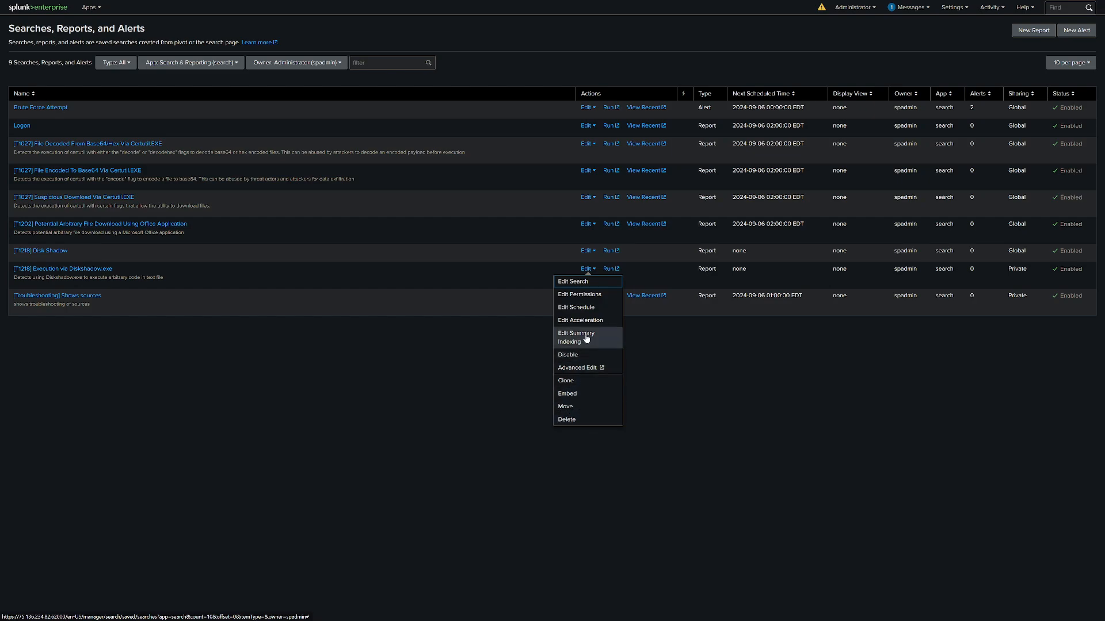
left_click(595, 284)
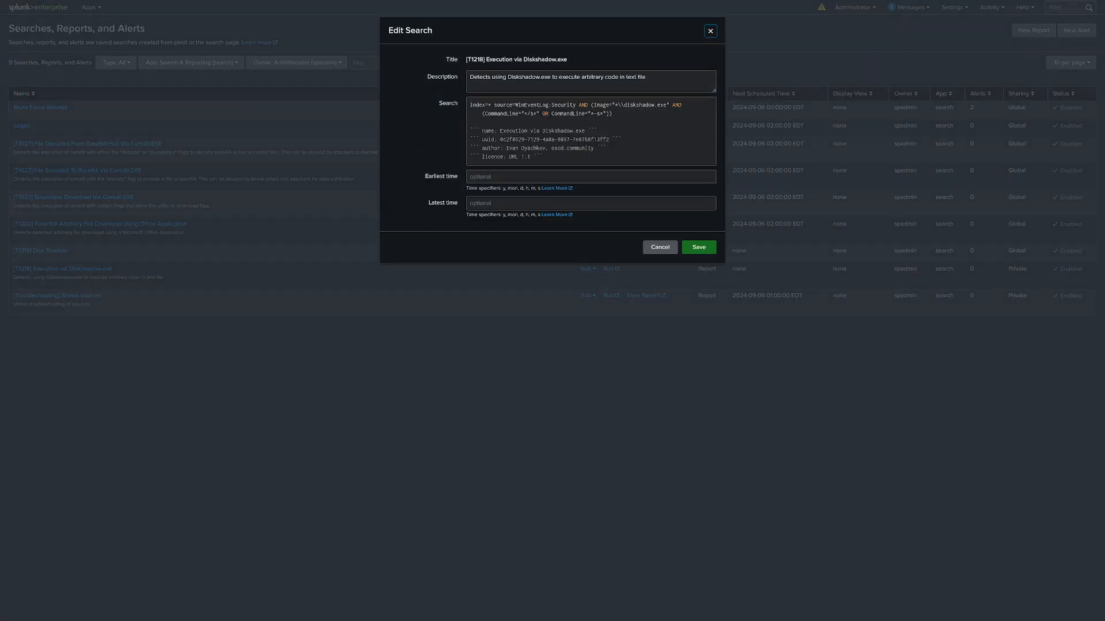